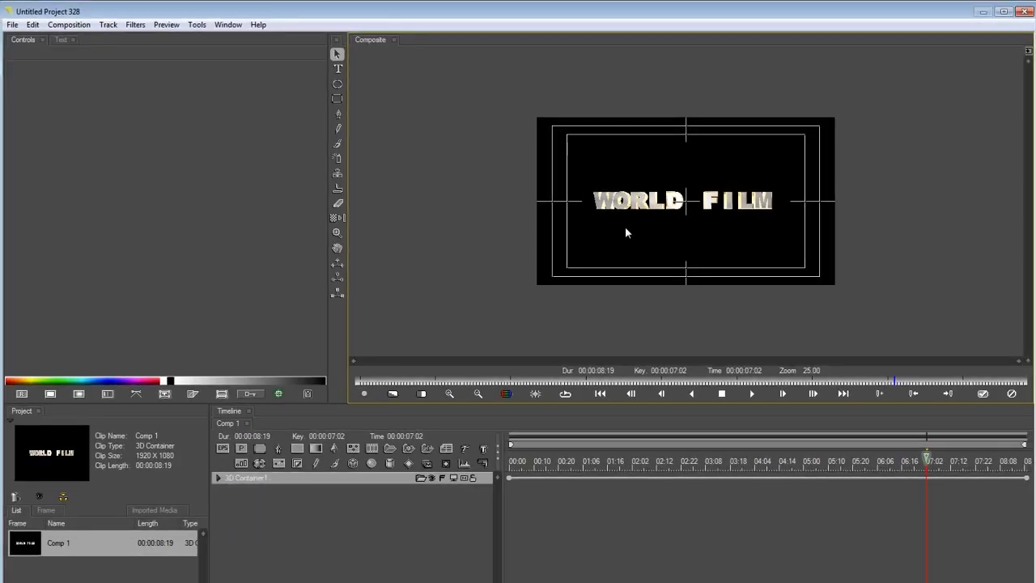
Import EarthMap_2500x1250.jpg as image media at the start of the Comp 1 timeline.
scroll(625, 227, up, 1)
click(521, 476)
click(336, 538)
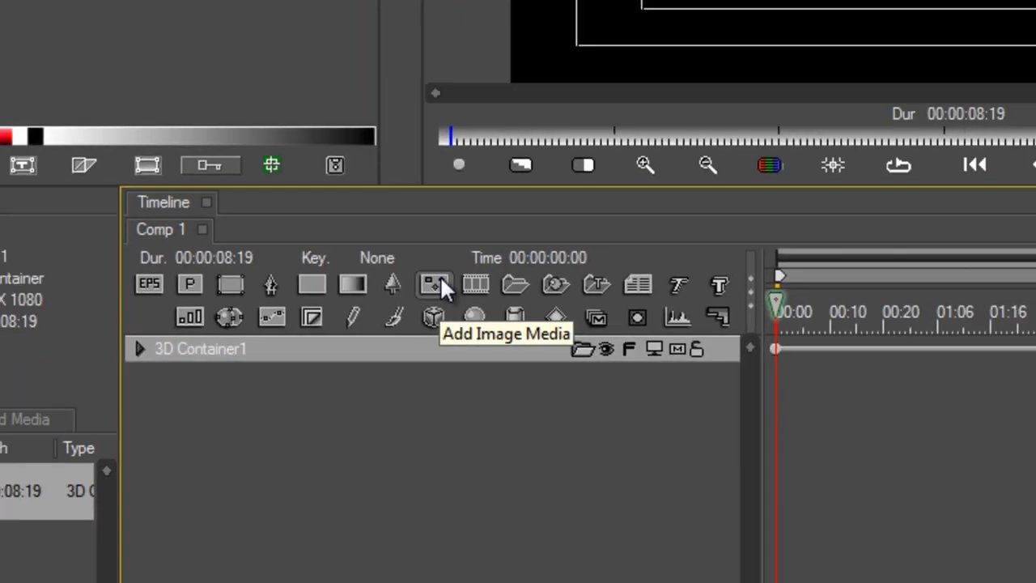
click(476, 212)
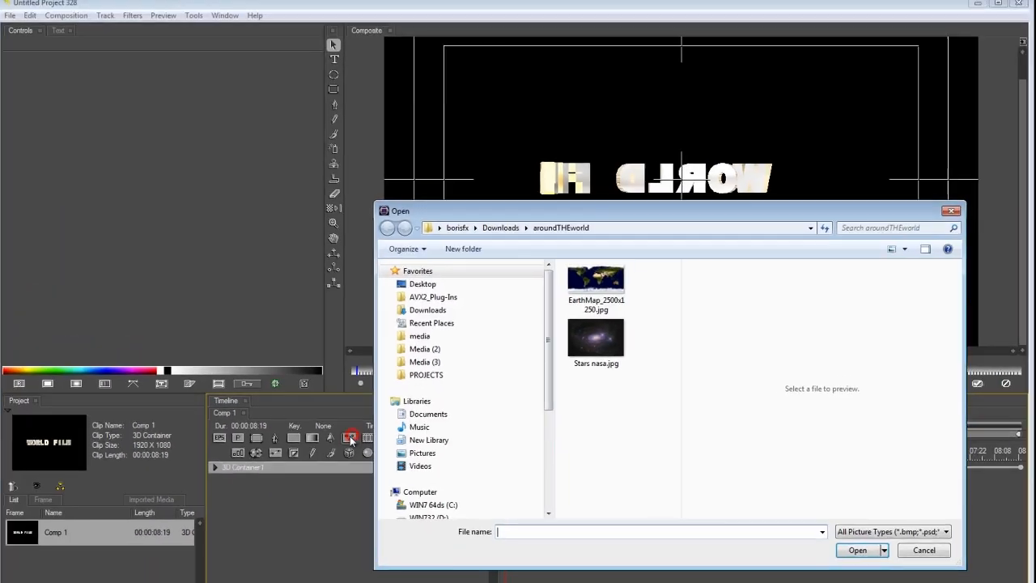
click(604, 285)
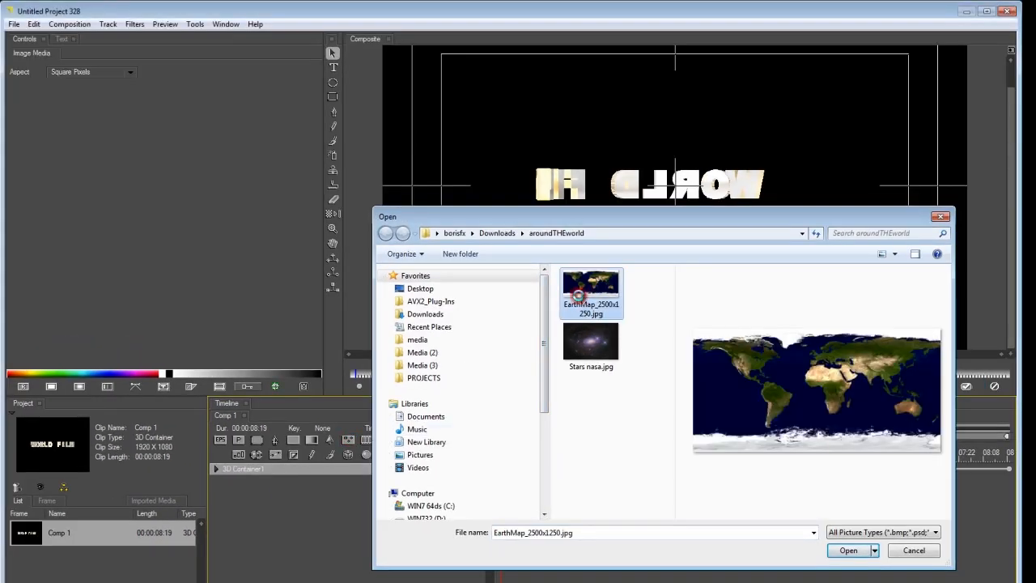
double_click(591, 292)
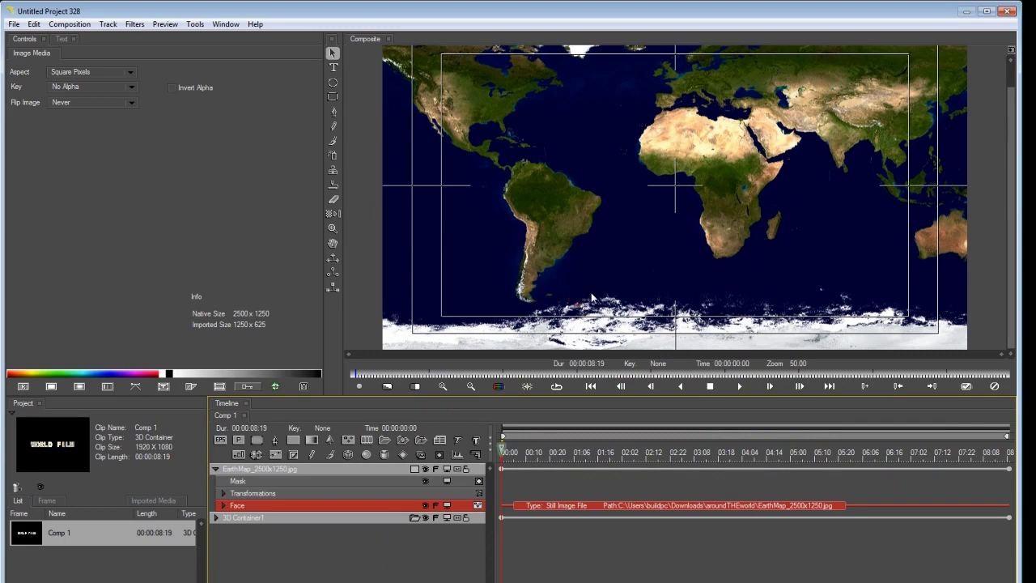
Apply BCC Hue-Sat-Lightness to the EarthMap track and lower its saturation to -25.89.
click(281, 469)
click(134, 24)
mouse_move(121, 58)
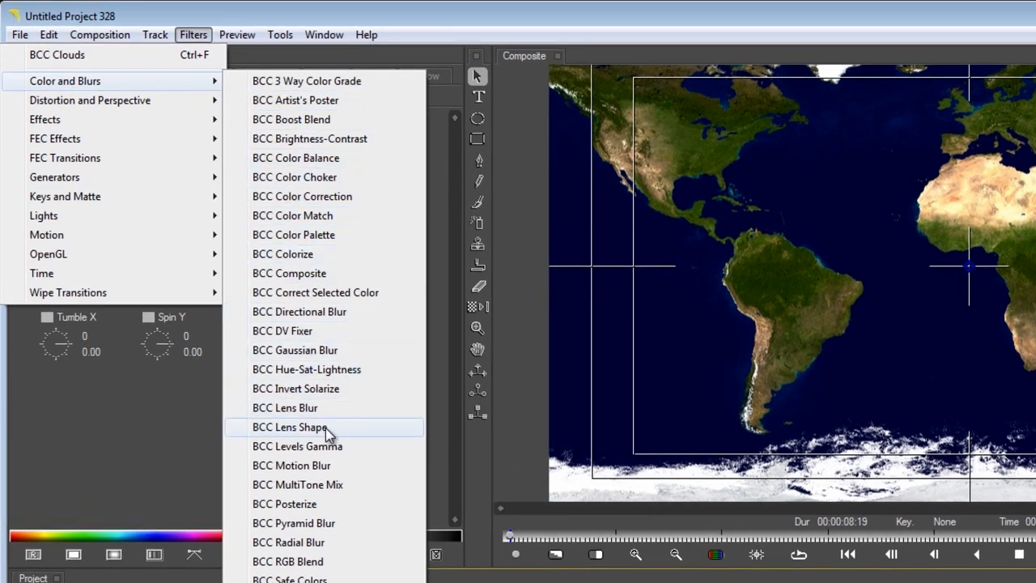
click(333, 370)
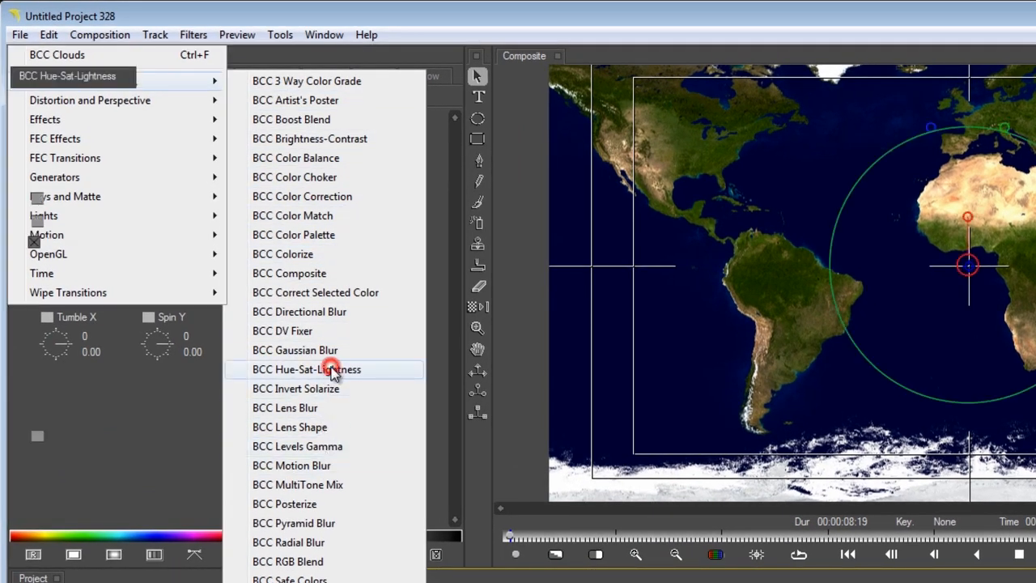
drag(198, 349, 181, 353)
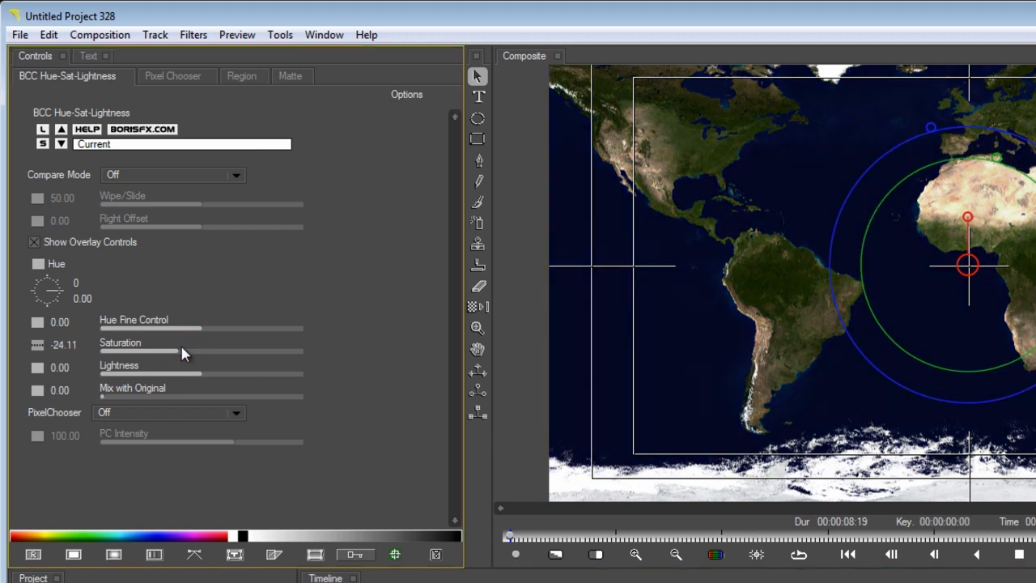
click(177, 346)
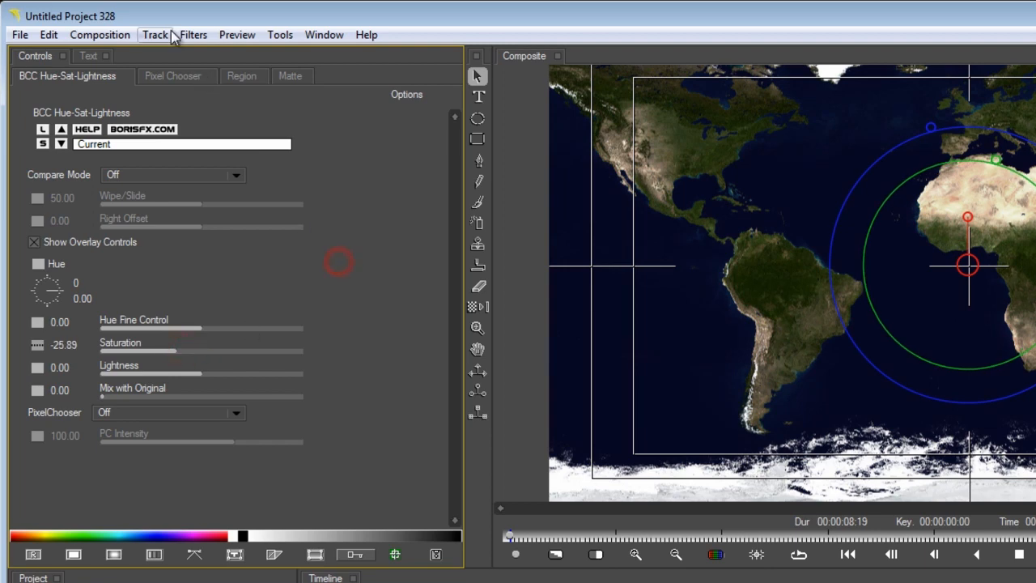
Add BCC Levels Gamma to the Earth map, with gamma 2.01 and output black 30.74.
click(194, 34)
mouse_move(187, 87)
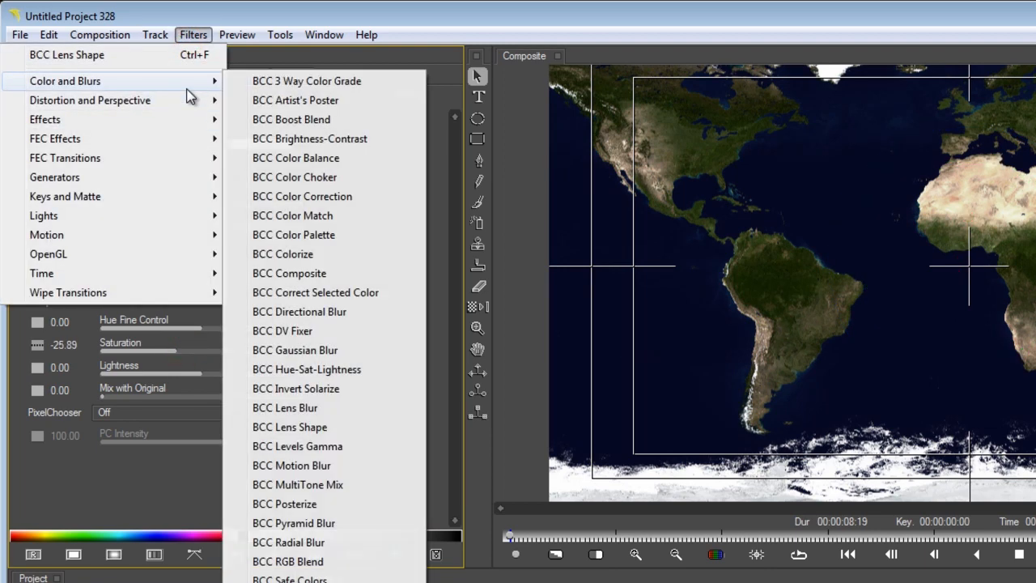
click(315, 447)
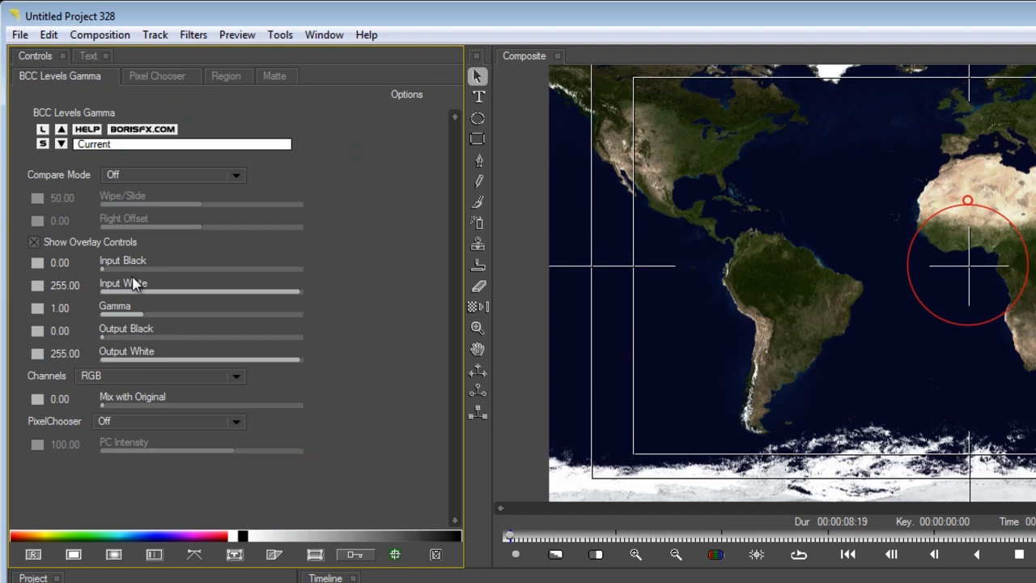
drag(145, 313, 185, 314)
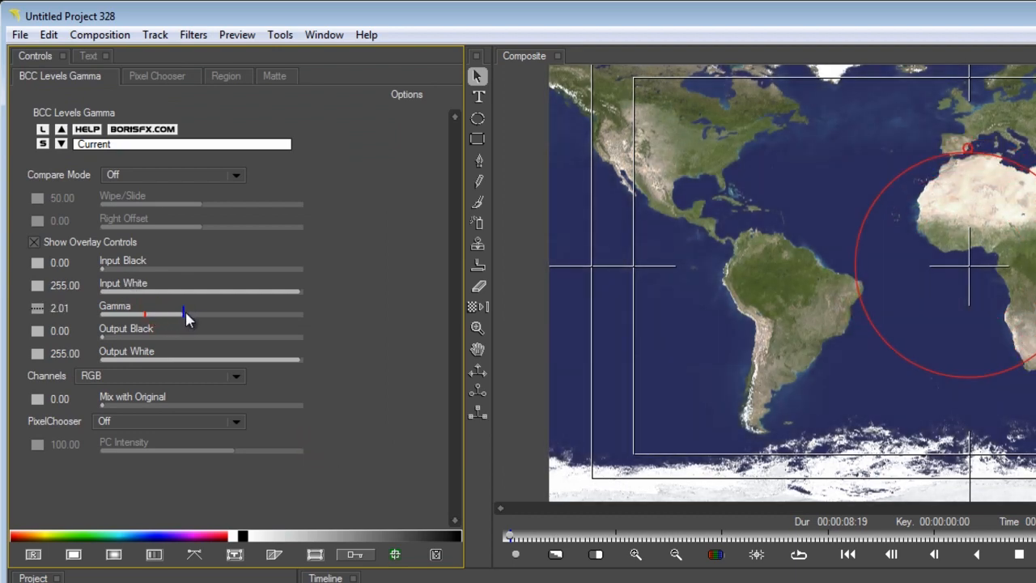
drag(122, 337, 130, 340)
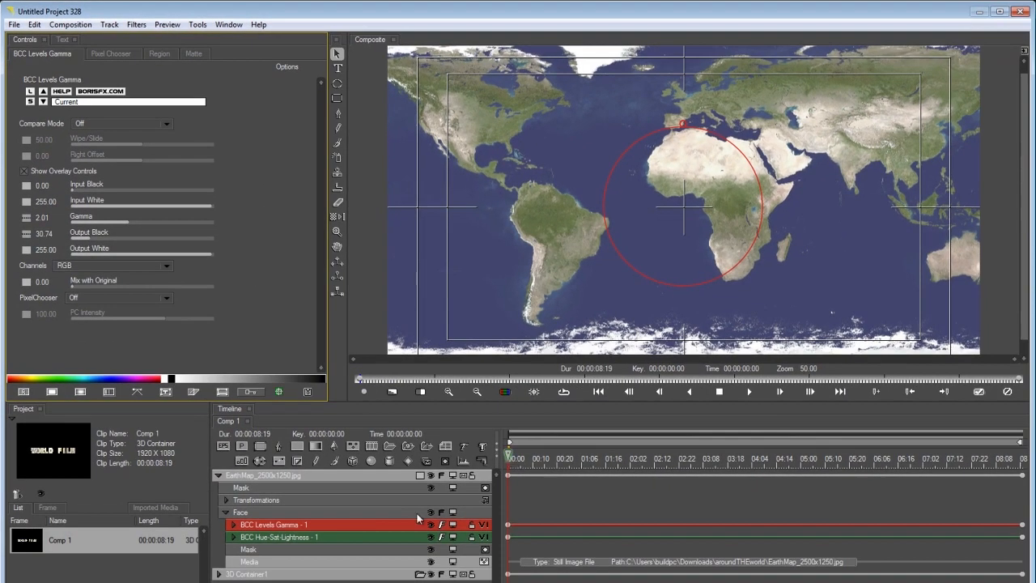
Change the EarthMap track's shape to a sphere and preview the composition.
click(356, 475)
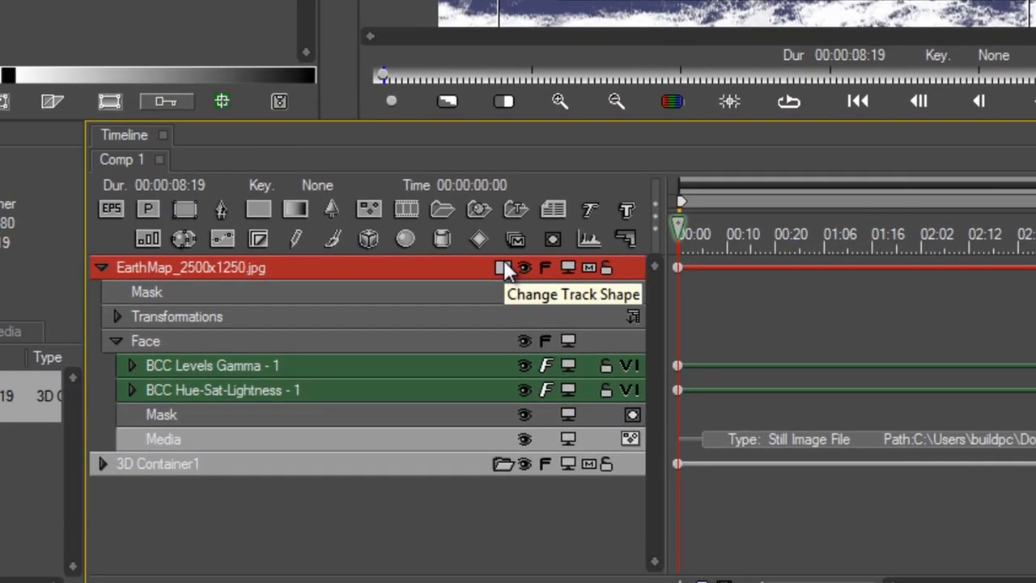
click(502, 268)
click(530, 306)
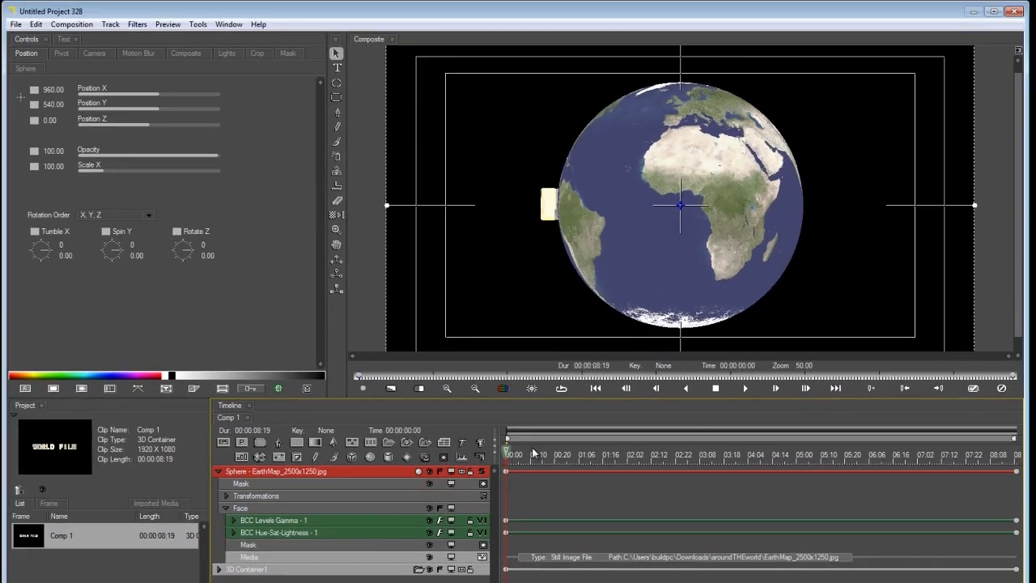
key(space)
Try BCC Chroma Key on the sphere's Face track with lightness 100 to key out the oceans.
click(248, 510)
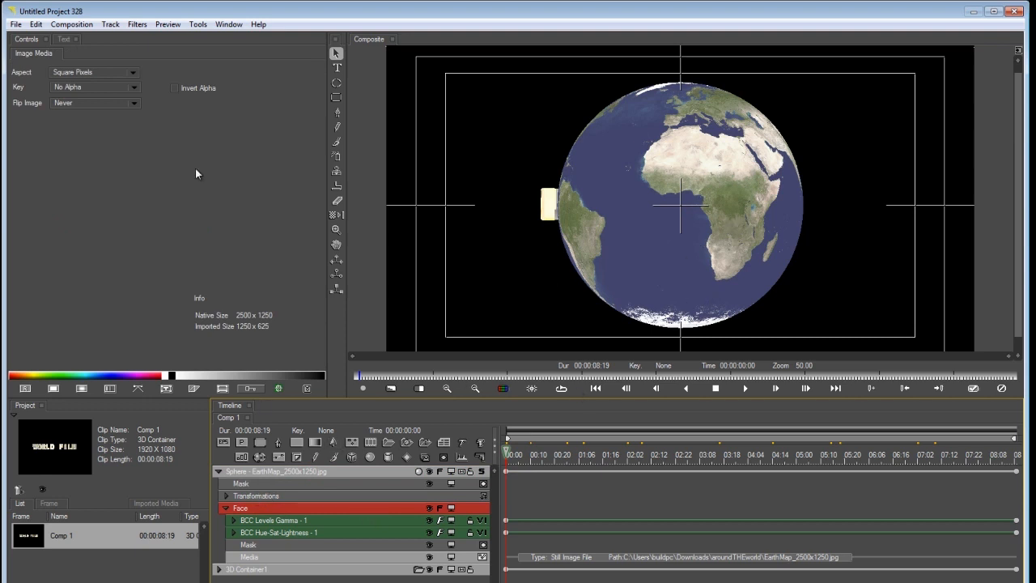
click(137, 24)
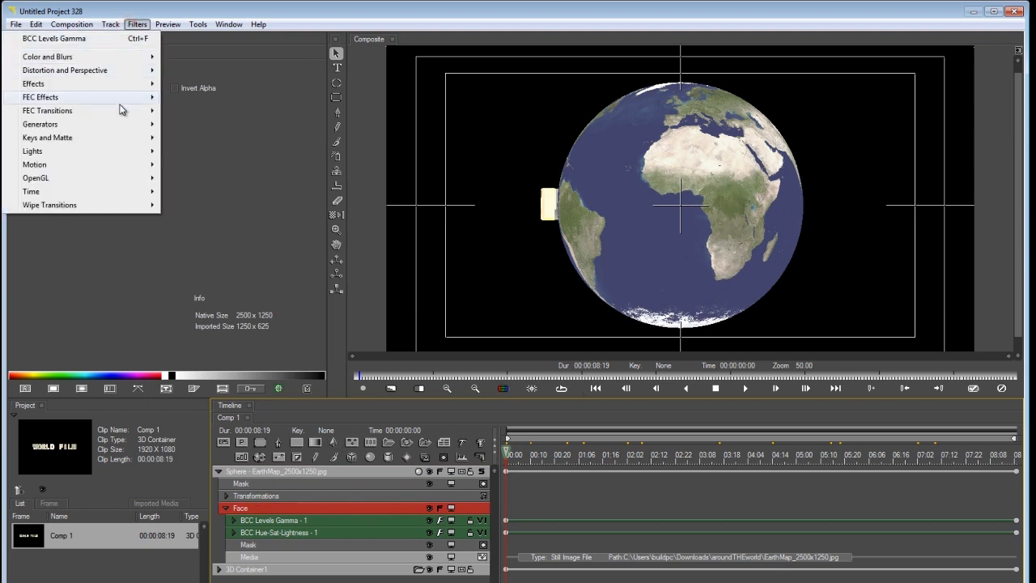
mouse_move(120, 139)
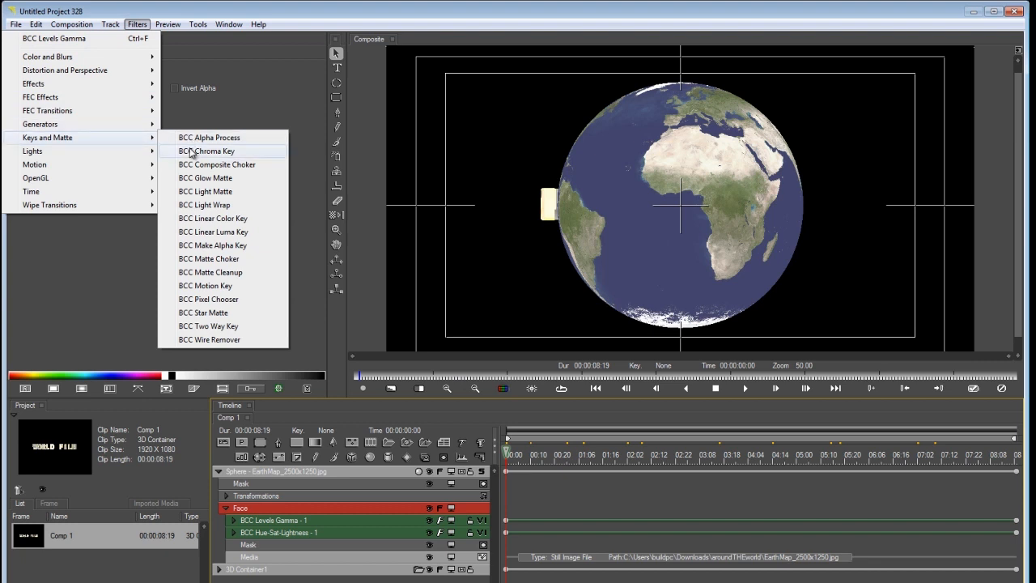
click(220, 152)
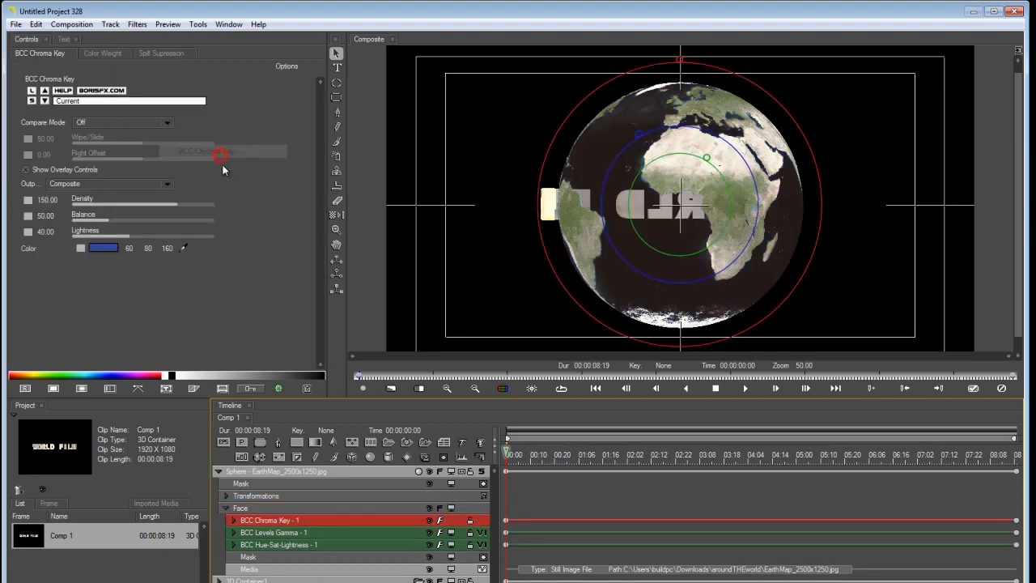
drag(137, 233, 214, 240)
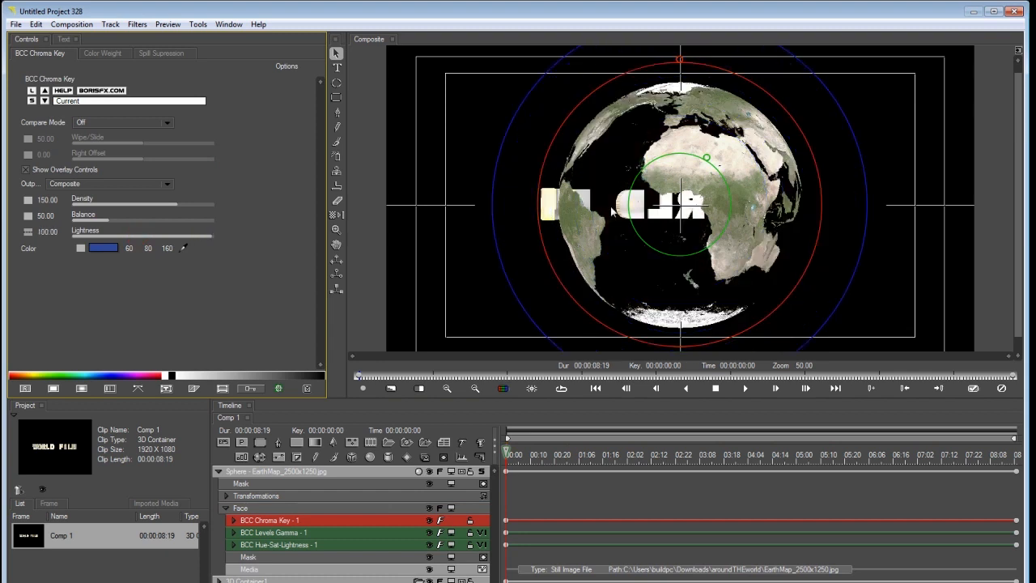
Try spinning the keyed Earth sphere around its Y axis and reset the rotation.
click(322, 472)
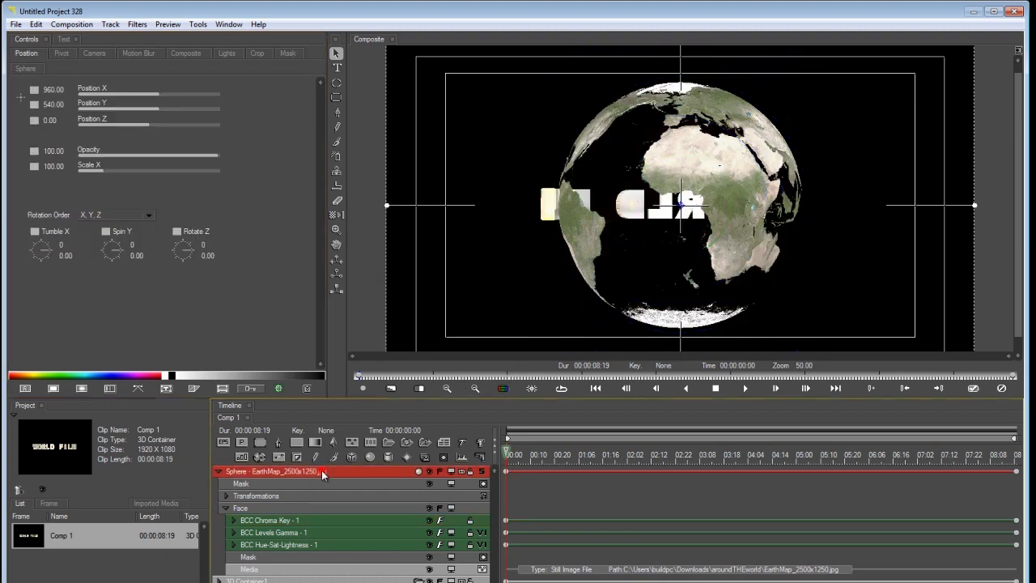
click(119, 255)
mouse_move(119, 255)
mouse_down()
mouse_move(121, 233)
mouse_move(112, 232)
mouse_move(121, 246)
mouse_up()
click(28, 389)
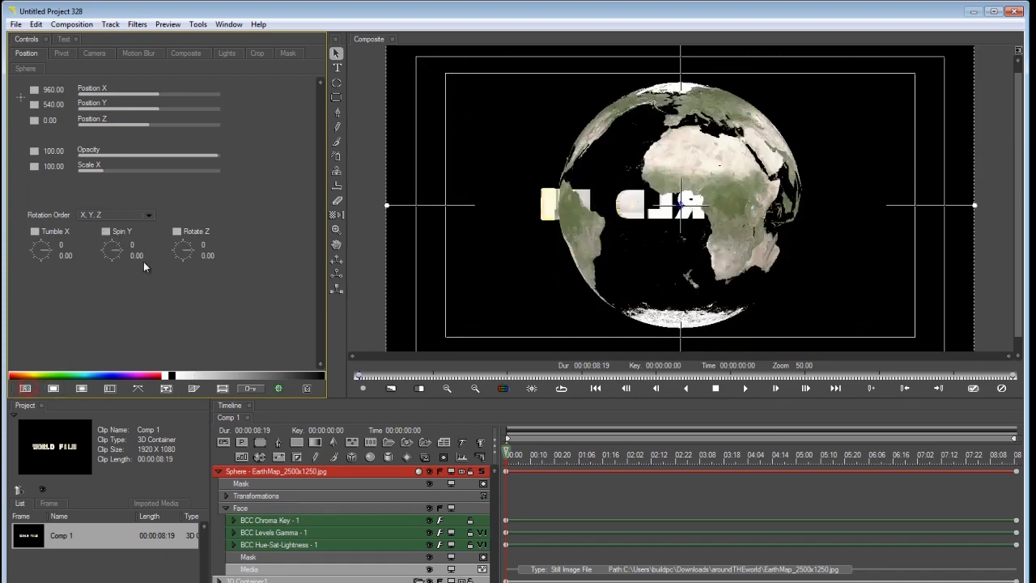
Delete the BCC Chroma Key filter from the sphere's Face track.
click(290, 526)
key(Delete)
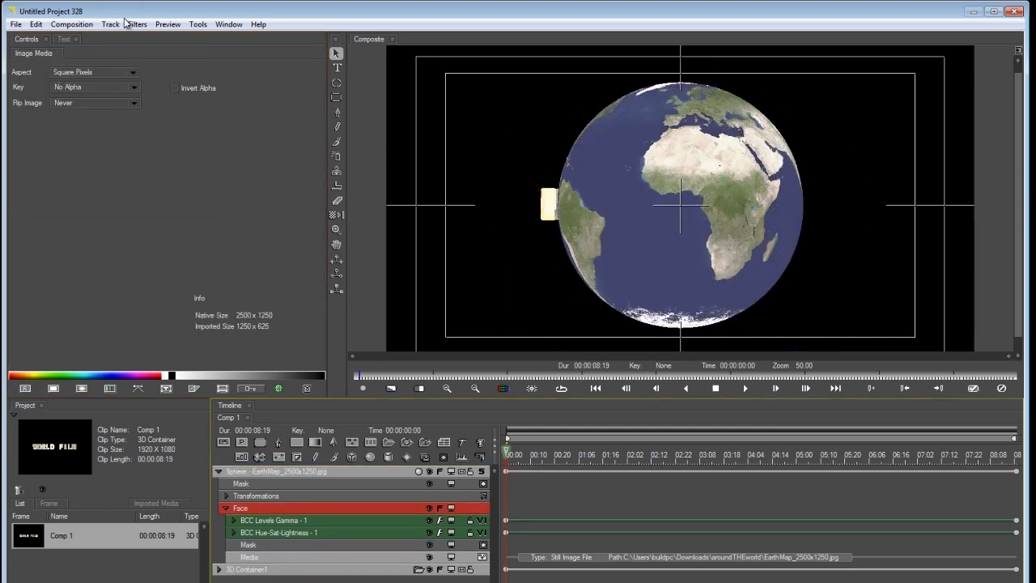
Try BCC Clouds on the sphere's face with the sky type set to Composite On Original.
click(133, 24)
mouse_move(126, 127)
click(202, 165)
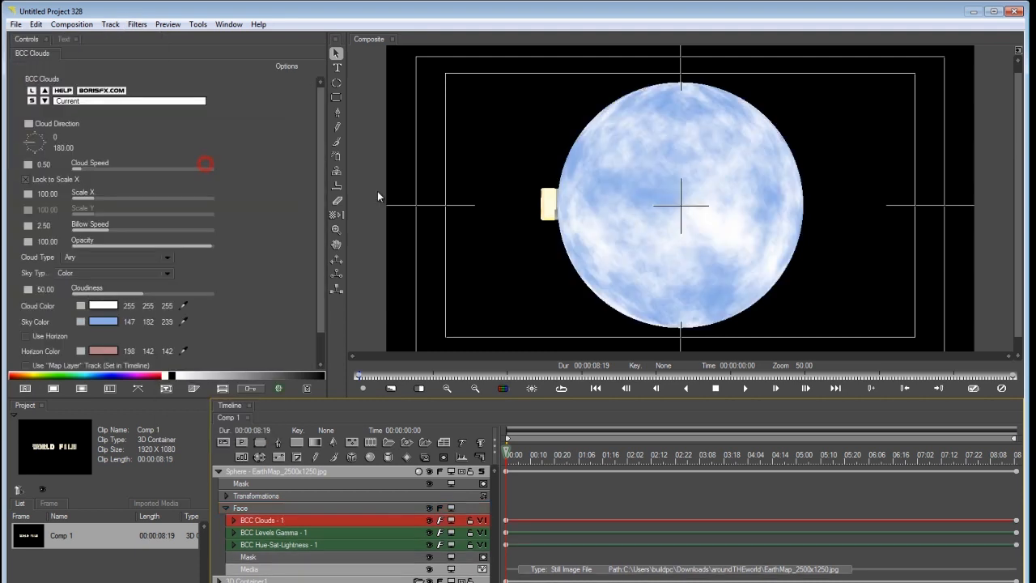
click(116, 273)
click(123, 275)
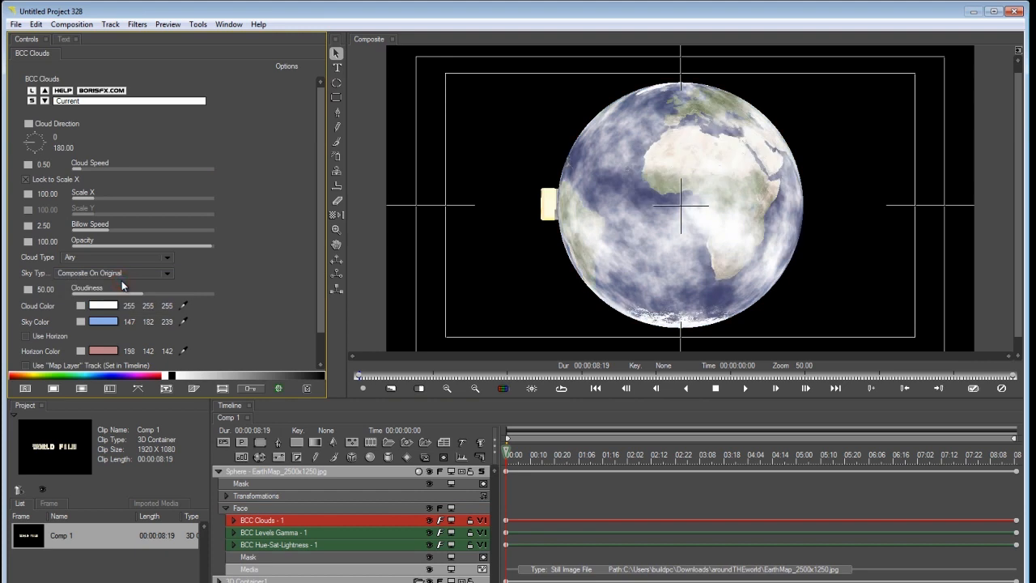
Unlock the clouds' Scale Y from Scale X and stretch Scale X to 398.44.
click(27, 180)
drag(105, 196, 161, 200)
click(212, 199)
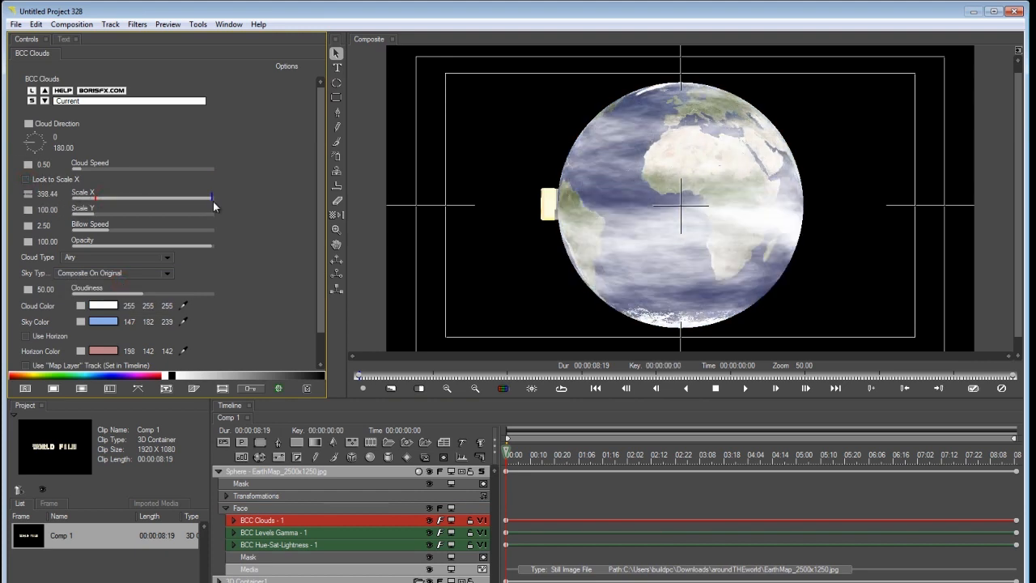
Try a golden-orange cloud color and delete the BCC Clouds filter.
click(108, 307)
click(164, 94)
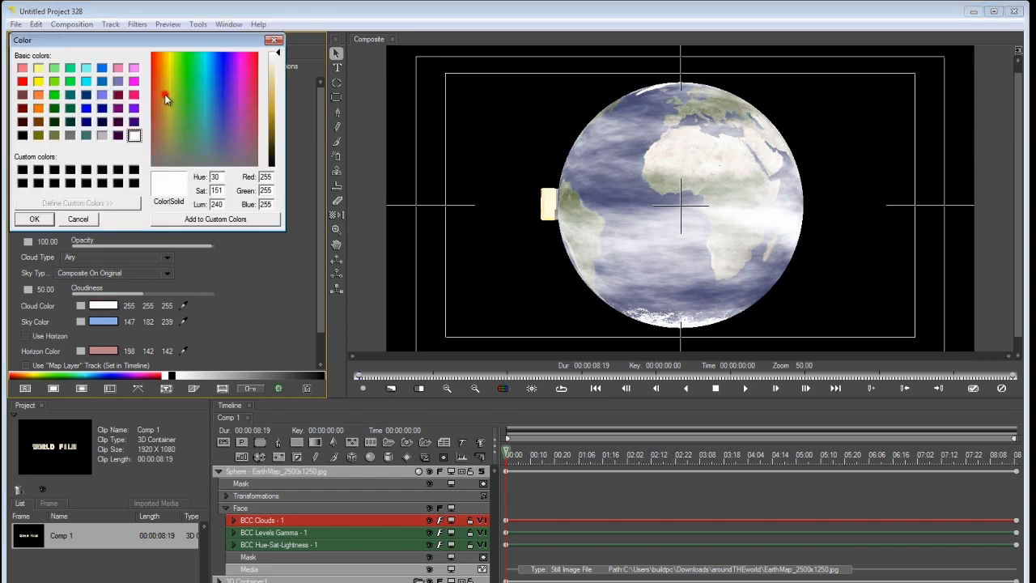
click(272, 111)
click(31, 219)
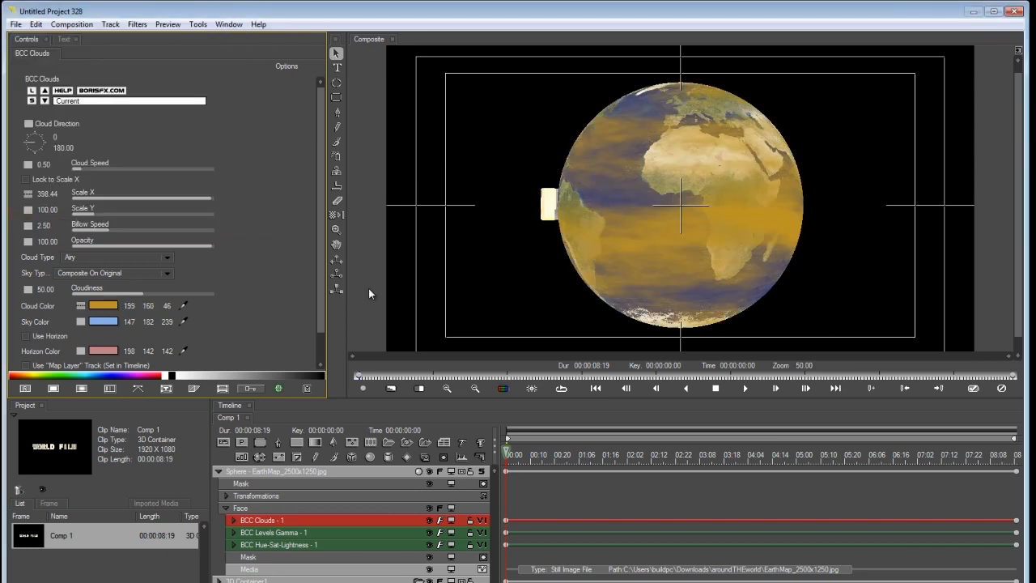
key(Delete)
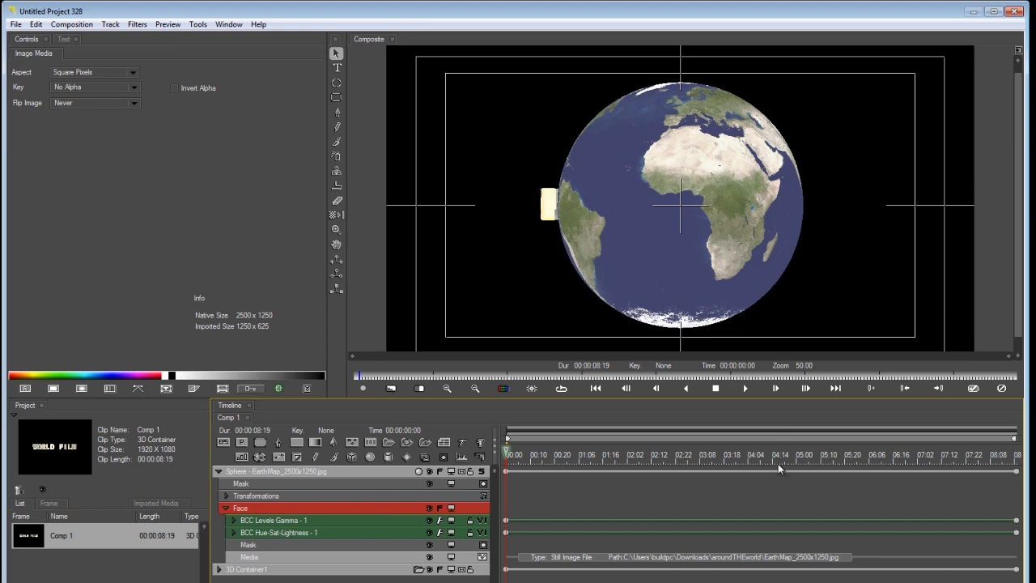
Collapse the Earth sphere track and group it with the text's 3D Container1 in a new 3D container.
drag(622, 460, 226, 482)
click(219, 472)
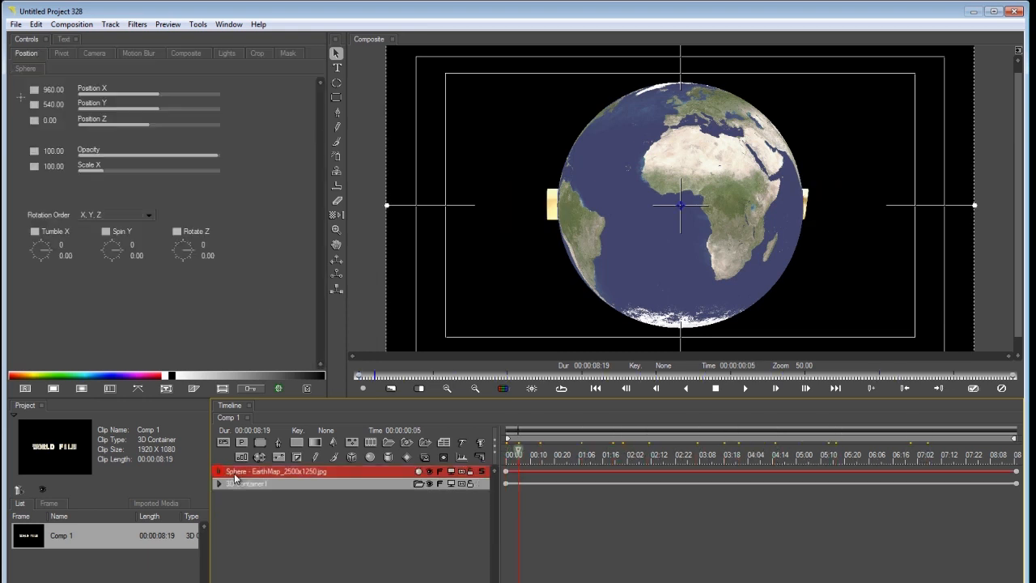
click(259, 486)
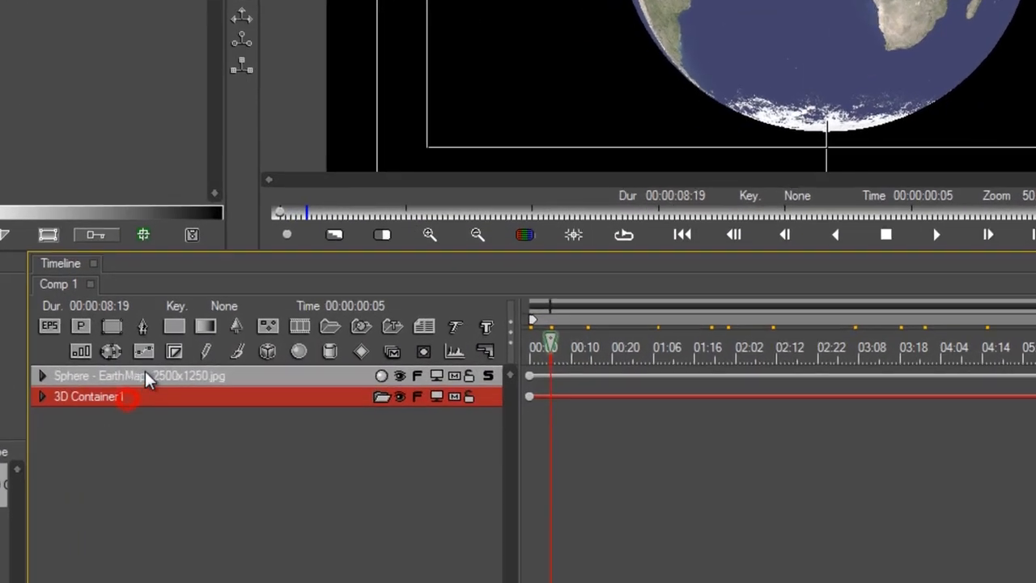
ctrl+click(146, 377)
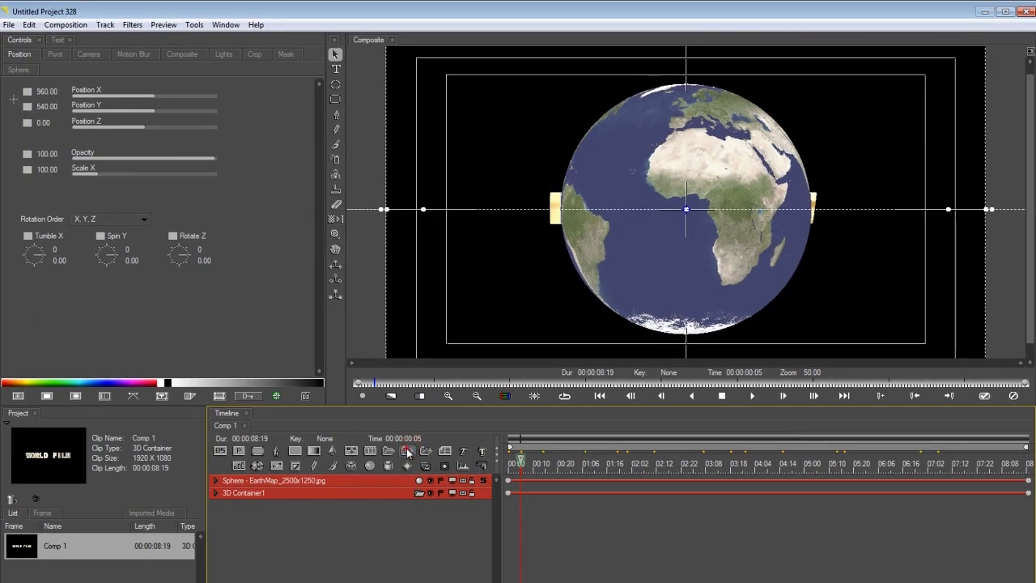
click(407, 451)
Scrub to 00:00:01:20 to check the text orbiting the globe, and set the outer container's Tumble X to 79.
click(594, 464)
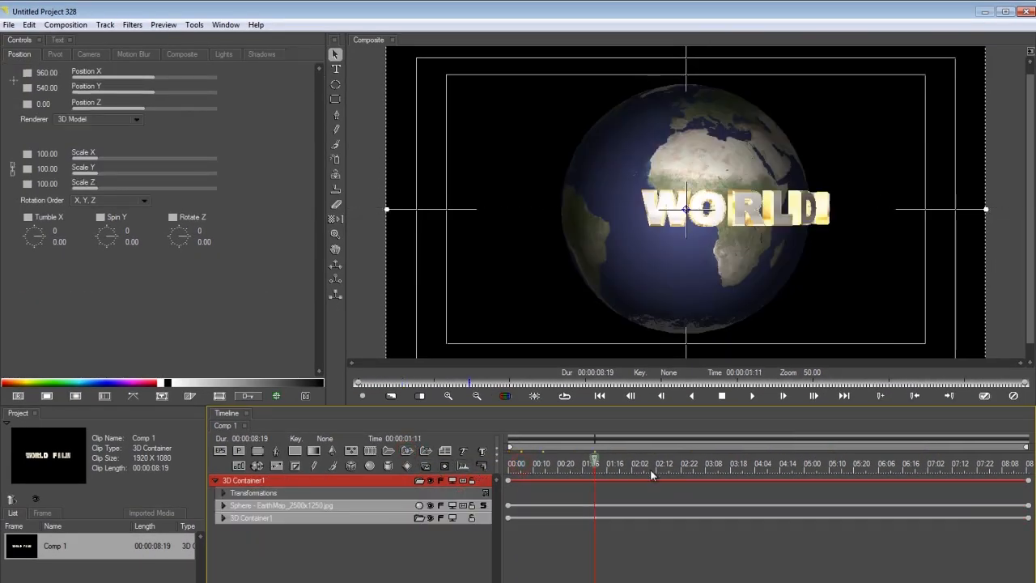
drag(650, 469, 617, 476)
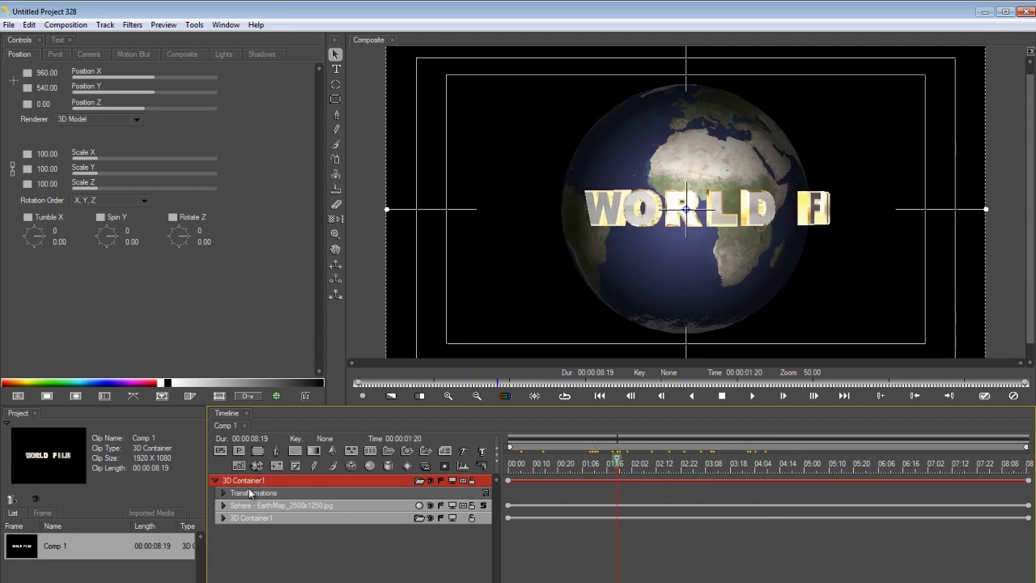
drag(41, 238, 36, 246)
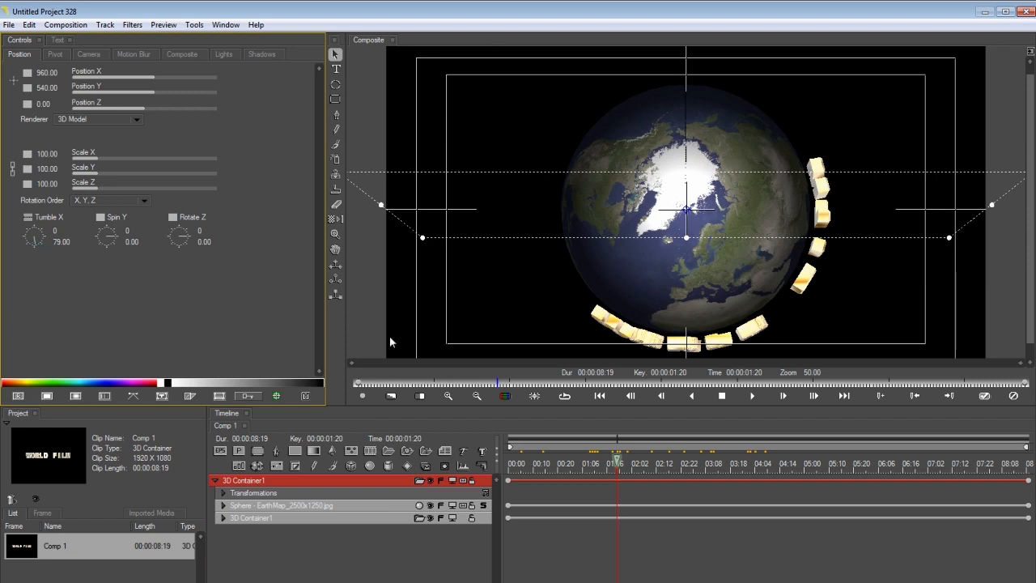
Shrink the Earth sphere uniformly to a scale of 88.39 and reset the outer container's Tumble X to 0.
click(248, 507)
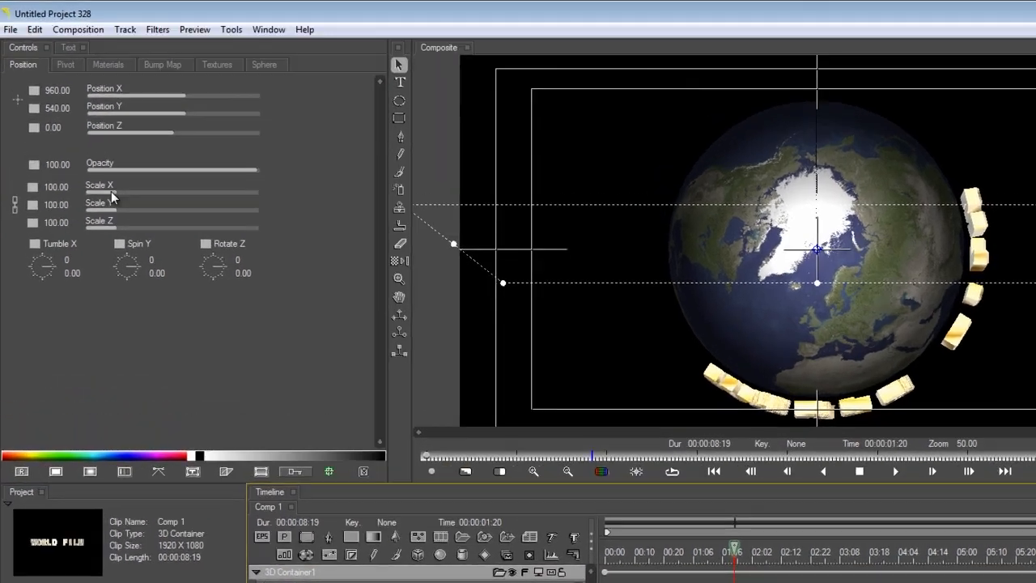
drag(95, 160, 93, 160)
mouse_move(130, 226)
mouse_down()
mouse_move(144, 223)
mouse_move(133, 221)
mouse_up()
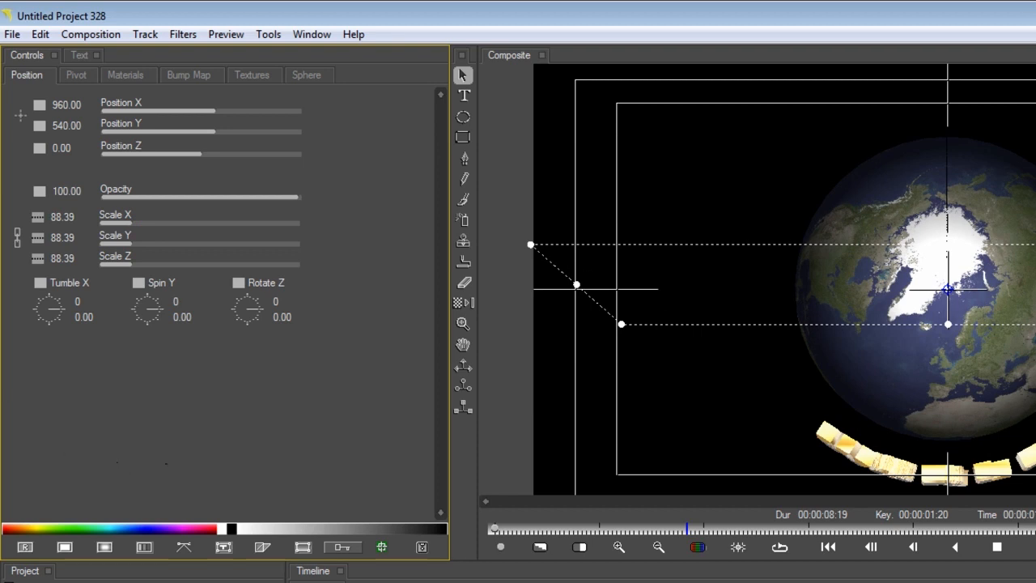
click(15, 544)
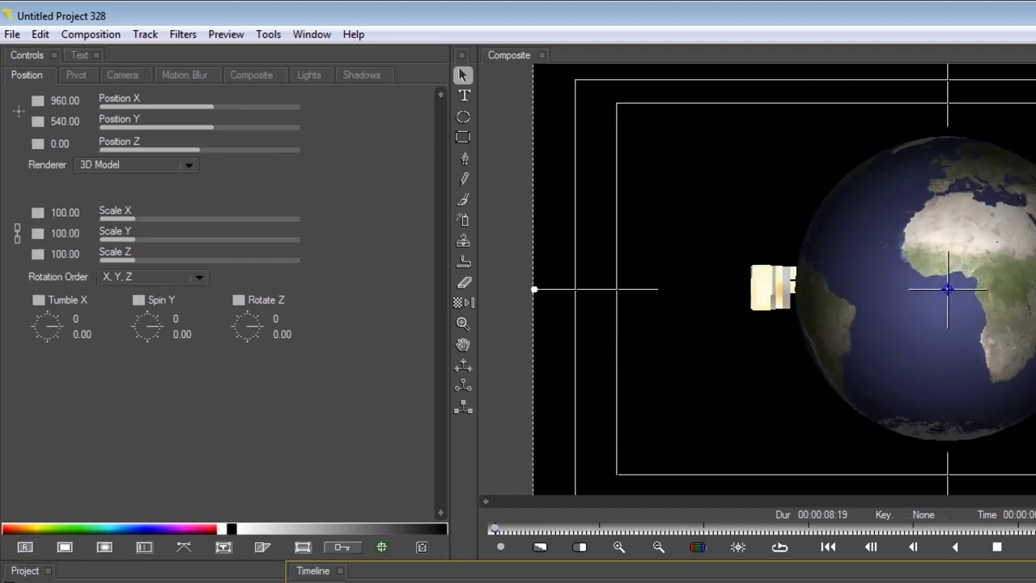
Animate the Earth sphere's Spin Y with linear interpolation from 0 at the first frame to 359 at 00:00:08:19.
click(364, 581)
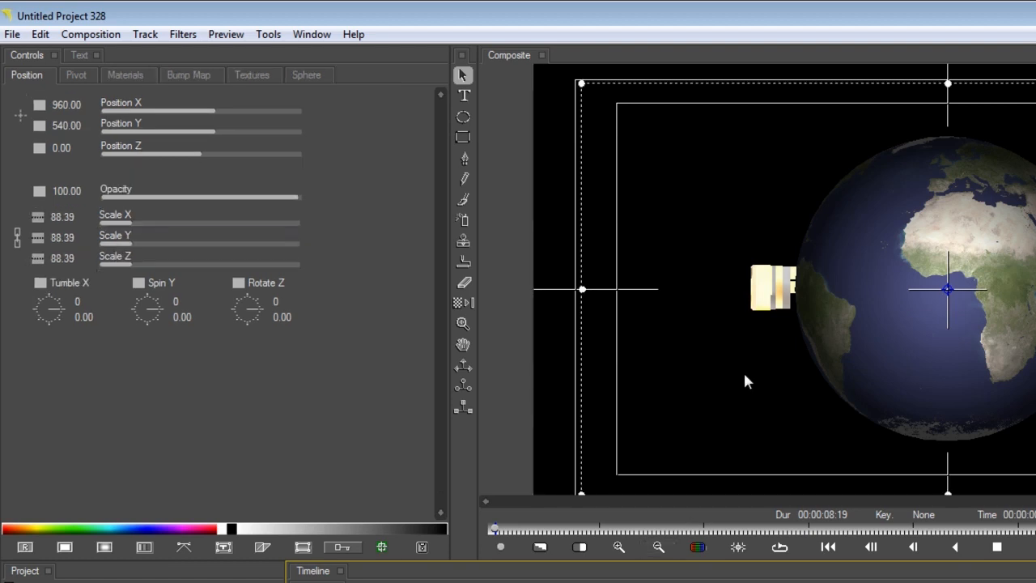
click(144, 288)
click(153, 344)
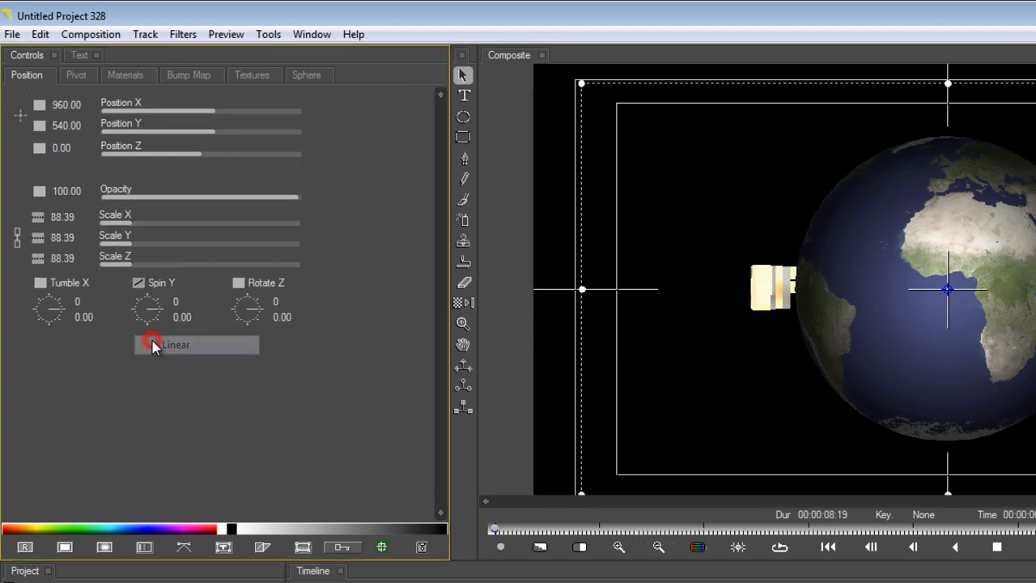
click(728, 579)
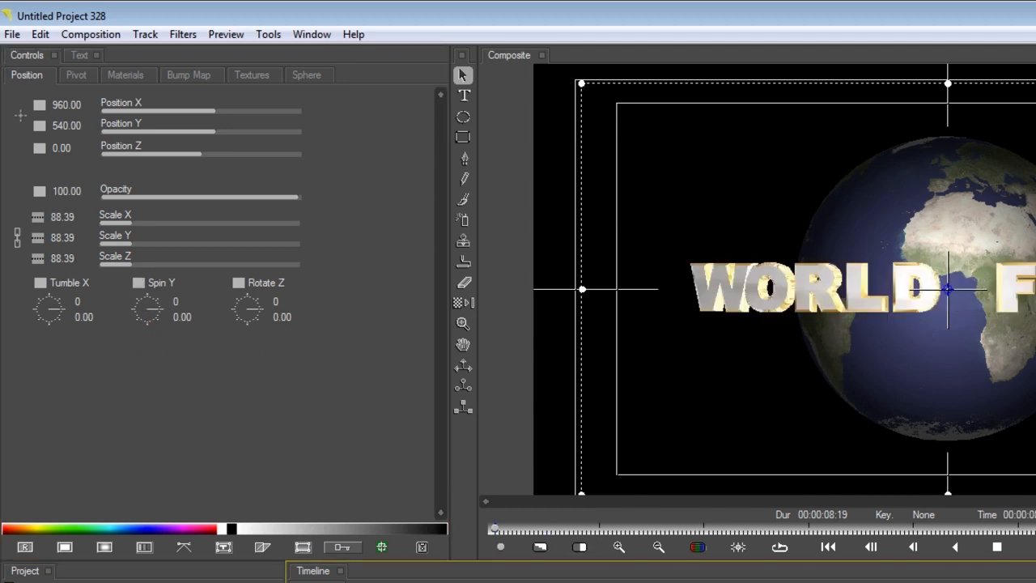
click(184, 317)
click(186, 318)
text(359)
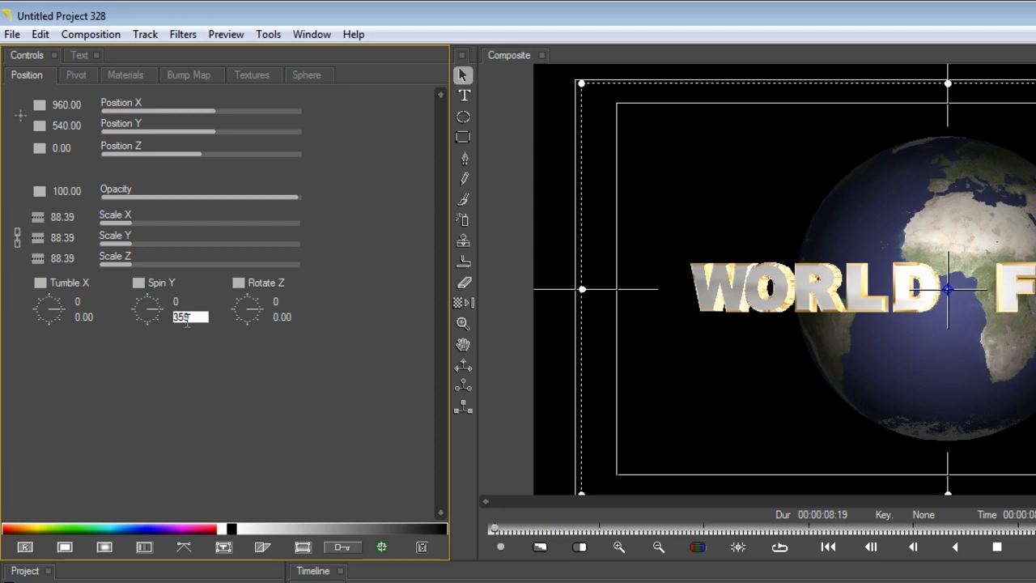
key(Return)
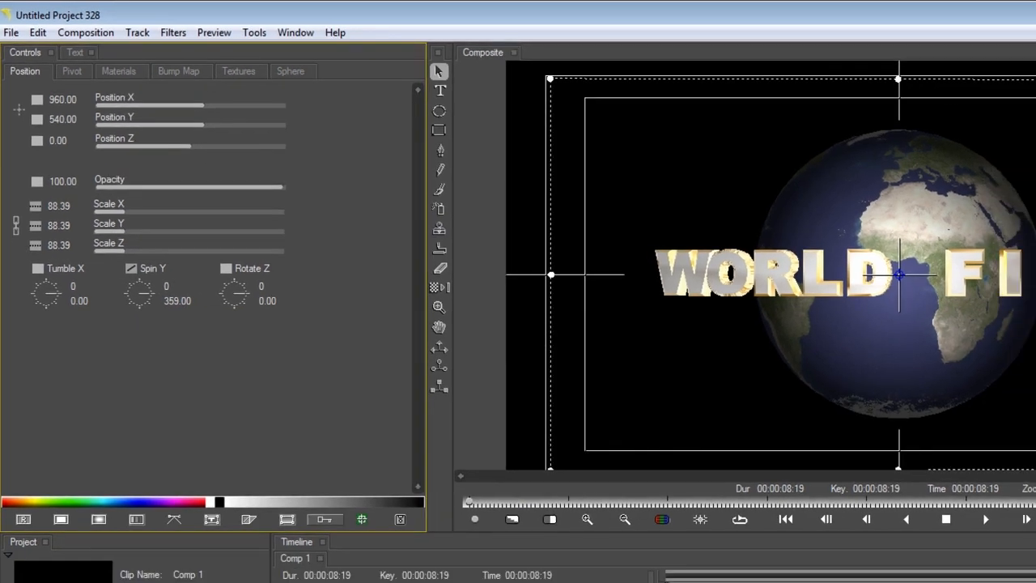
Scrub to 00:00:03:15 to check the spinning globe, compare High preview quality up close, and return to Draft.
drag(1022, 469, 1018, 445)
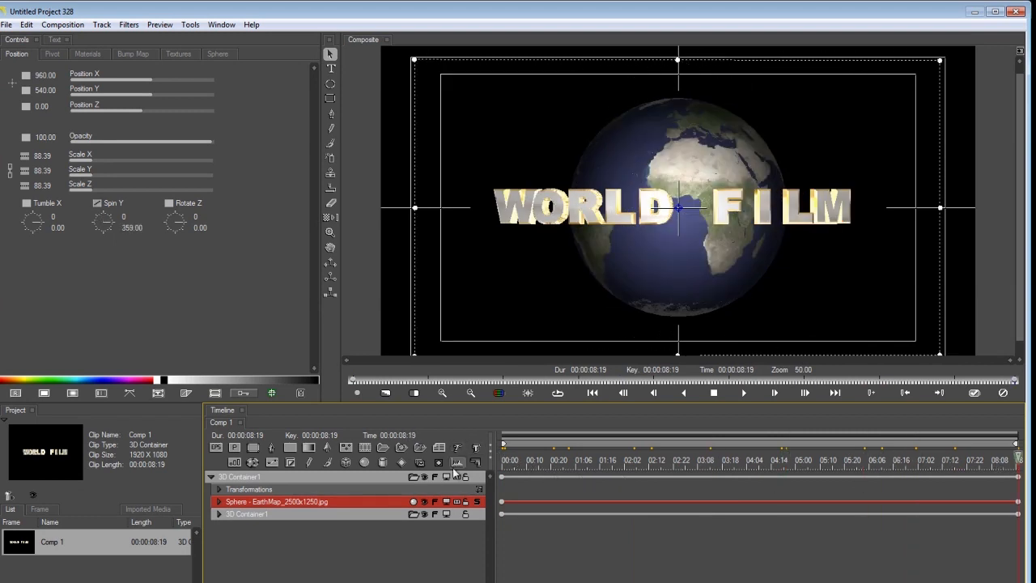
drag(527, 461, 719, 476)
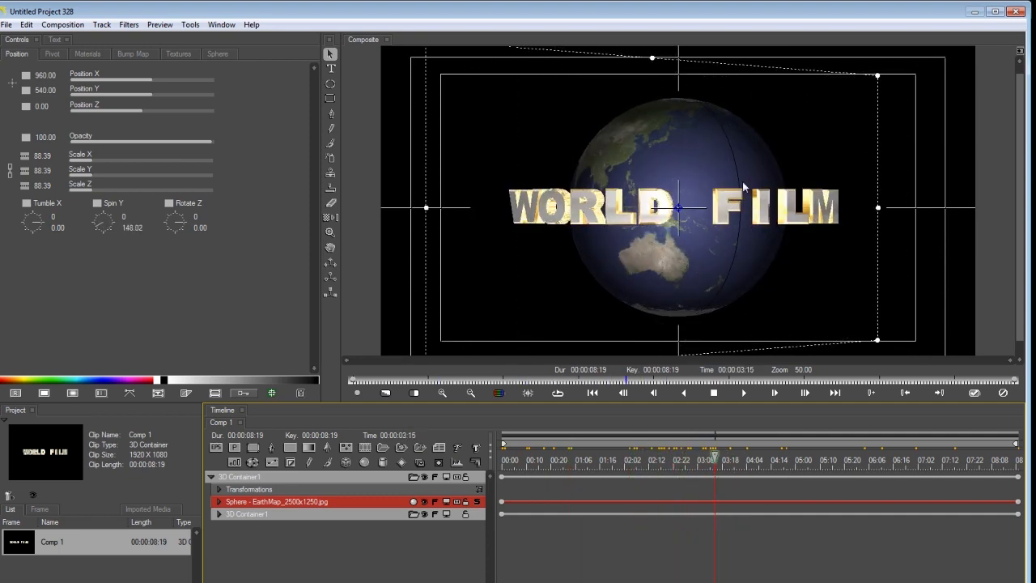
scroll(743, 183, up, 1)
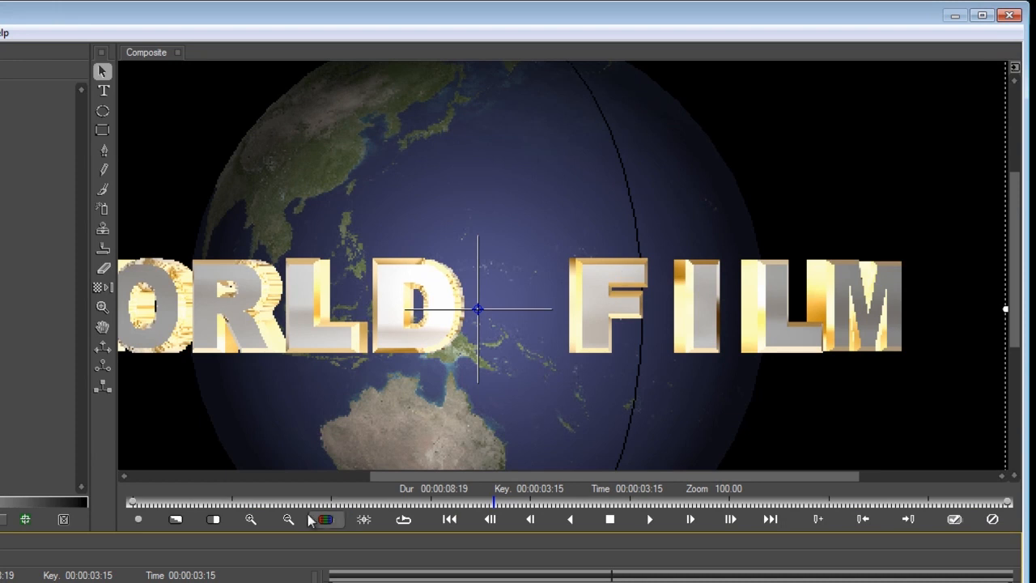
click(177, 519)
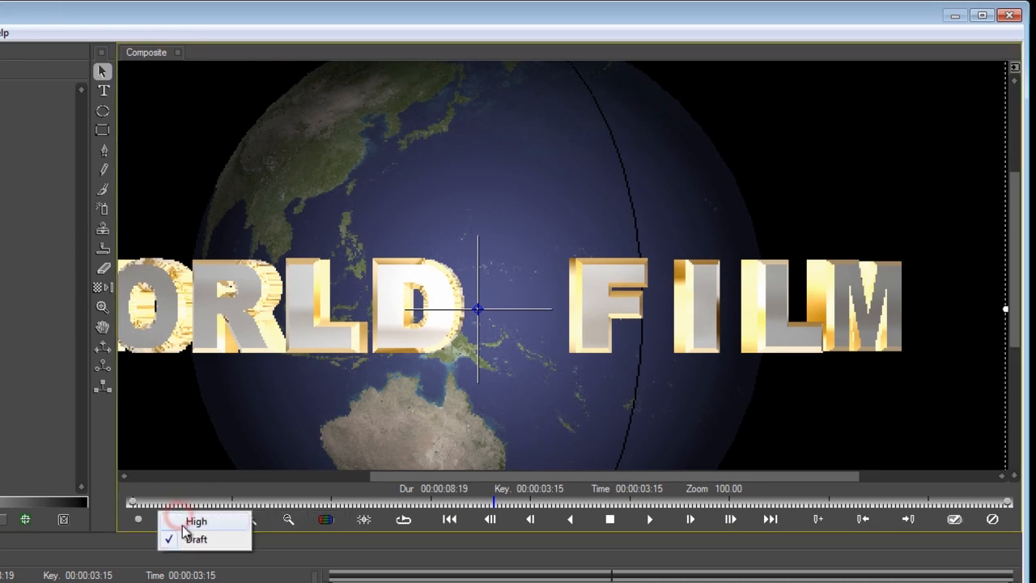
click(182, 522)
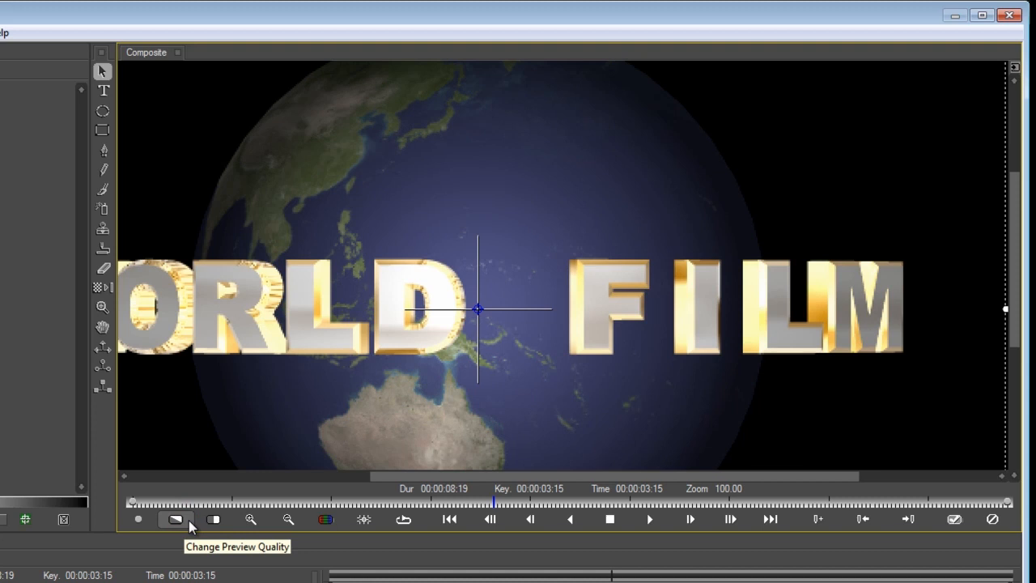
click(179, 520)
click(187, 540)
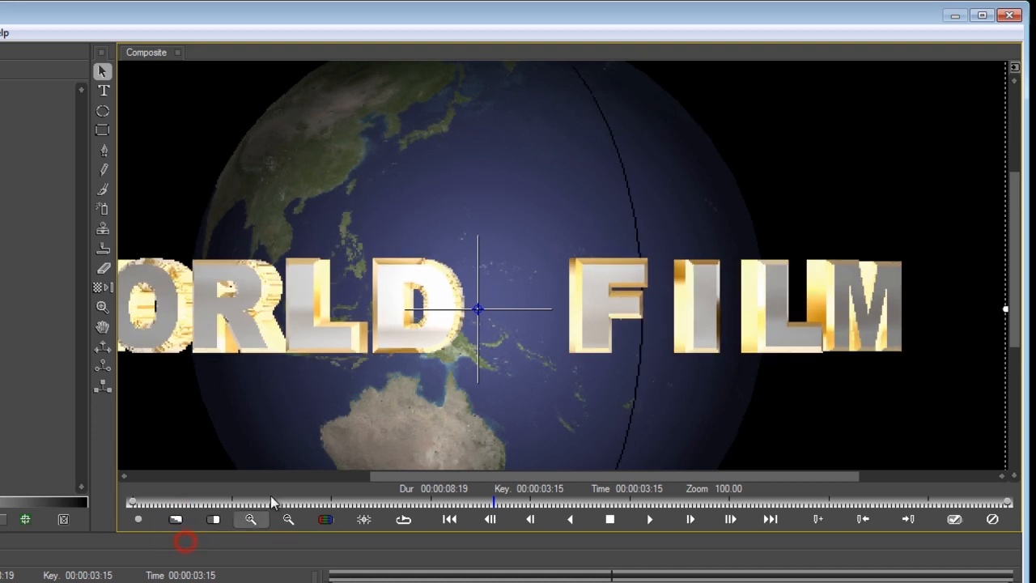
Check the render at Full resolution and High quality at 00:00:03:07, and restore Half resolution and Draft quality at the first frame.
drag(611, 578, 334, 570)
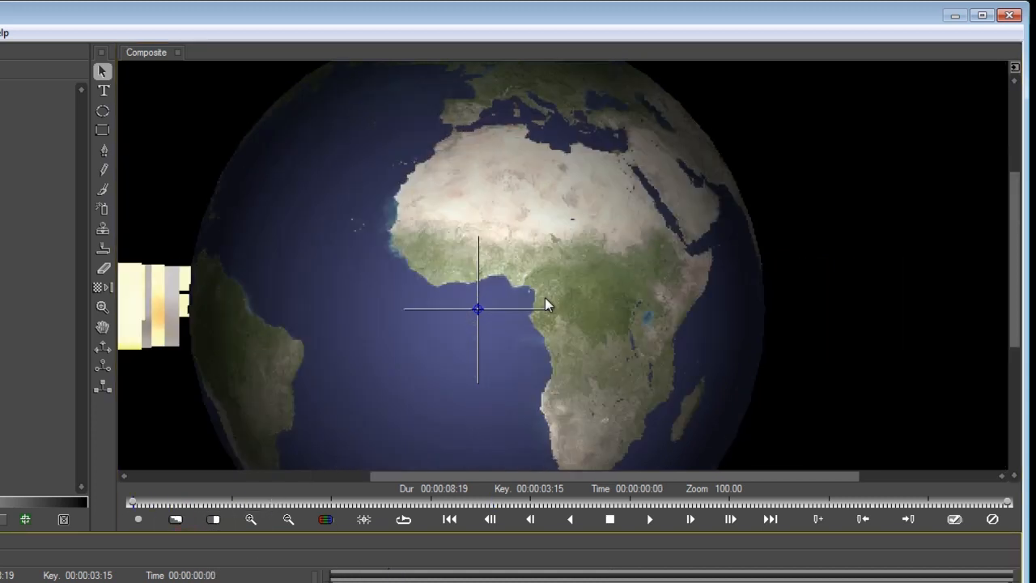
click(213, 519)
click(198, 526)
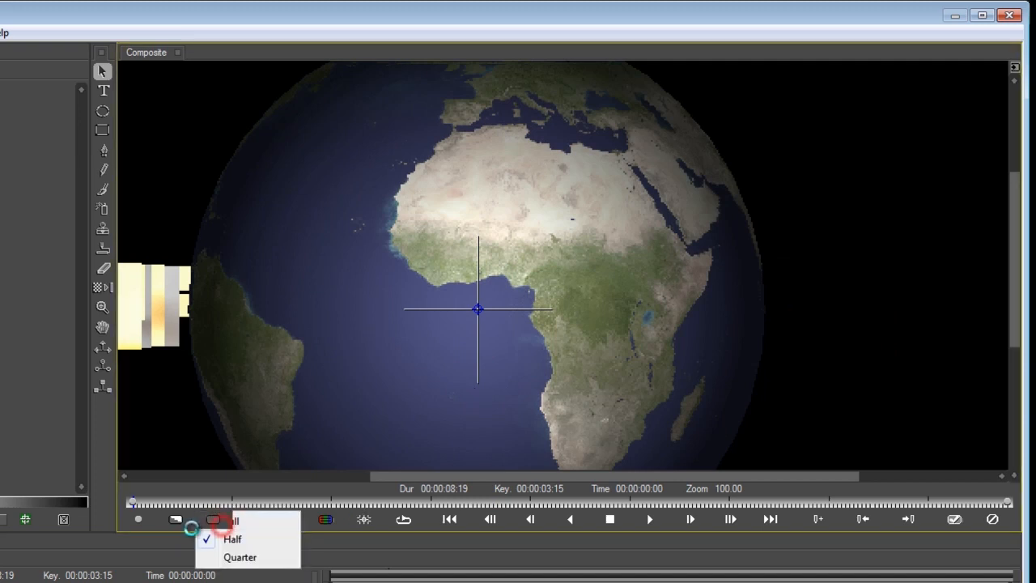
click(175, 519)
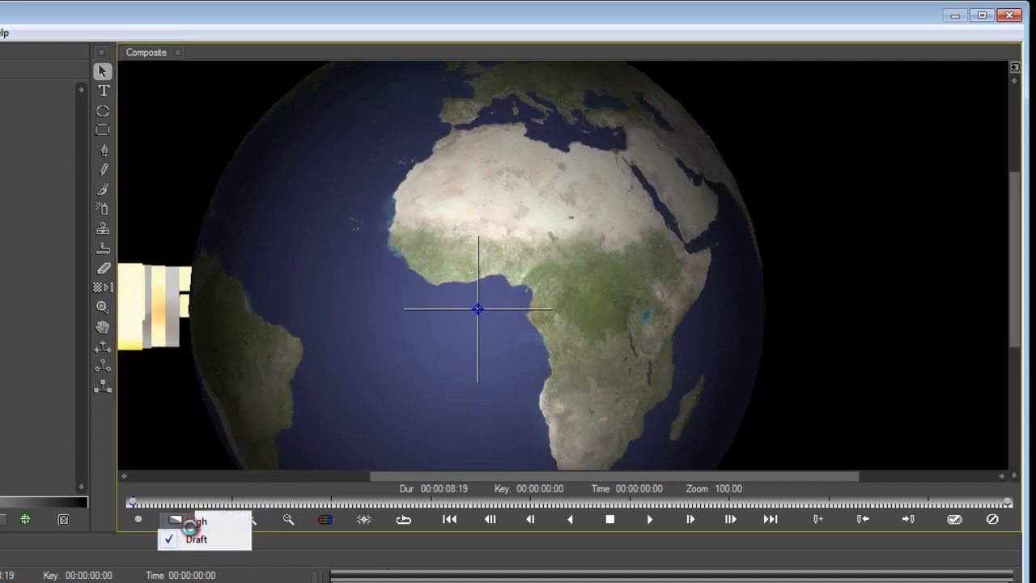
click(194, 521)
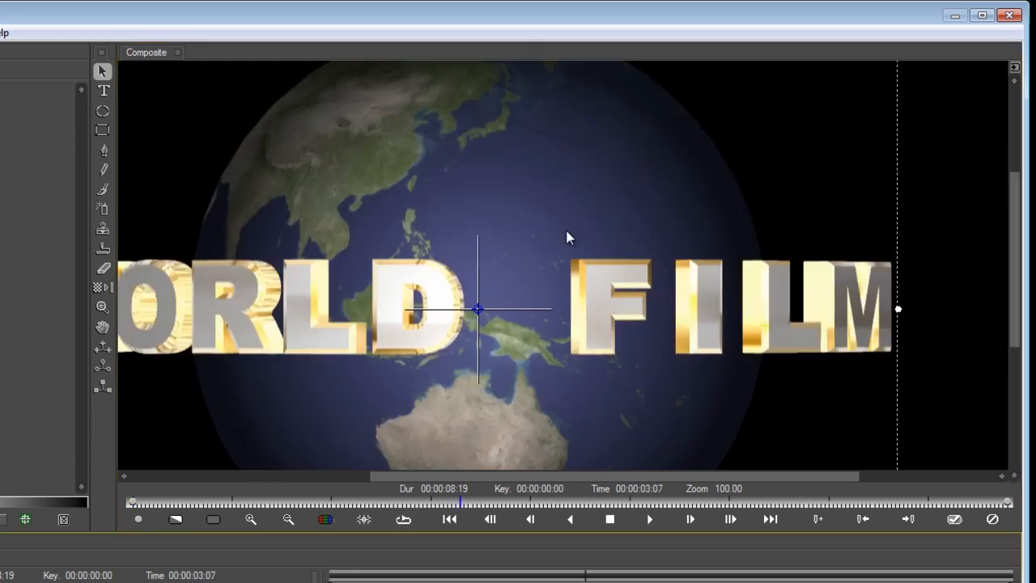
click(212, 519)
click(224, 537)
click(175, 519)
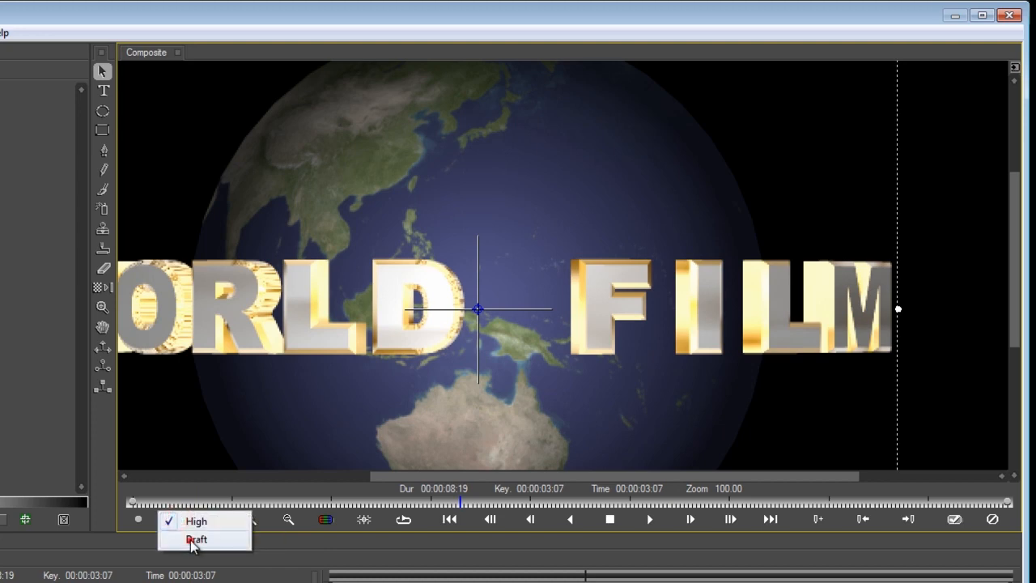
click(191, 538)
click(330, 578)
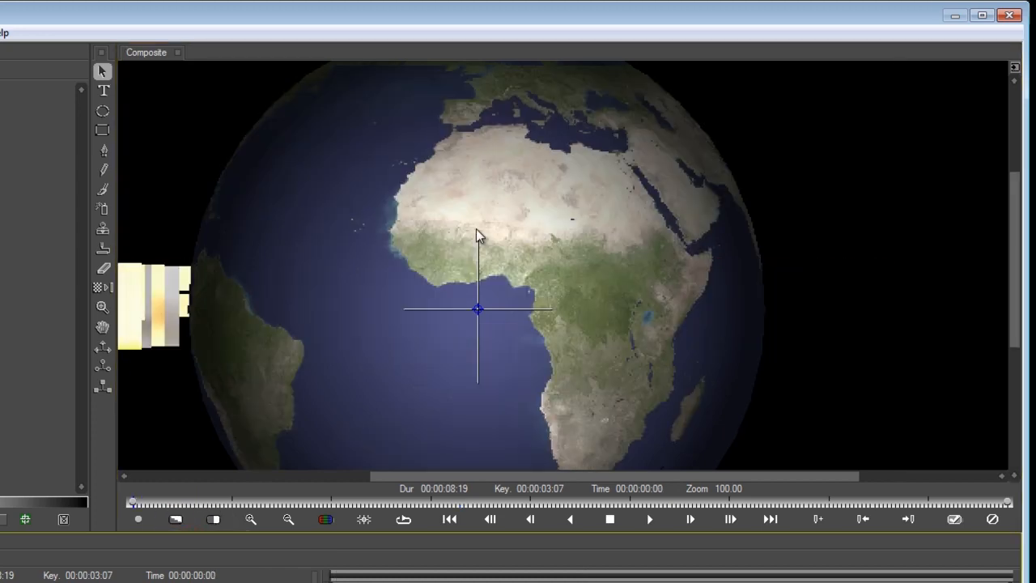
Open the outer 3D container's camera settings and set the camera's Rotate to 34 with the playhead at 00:00:00:11.
click(209, 557)
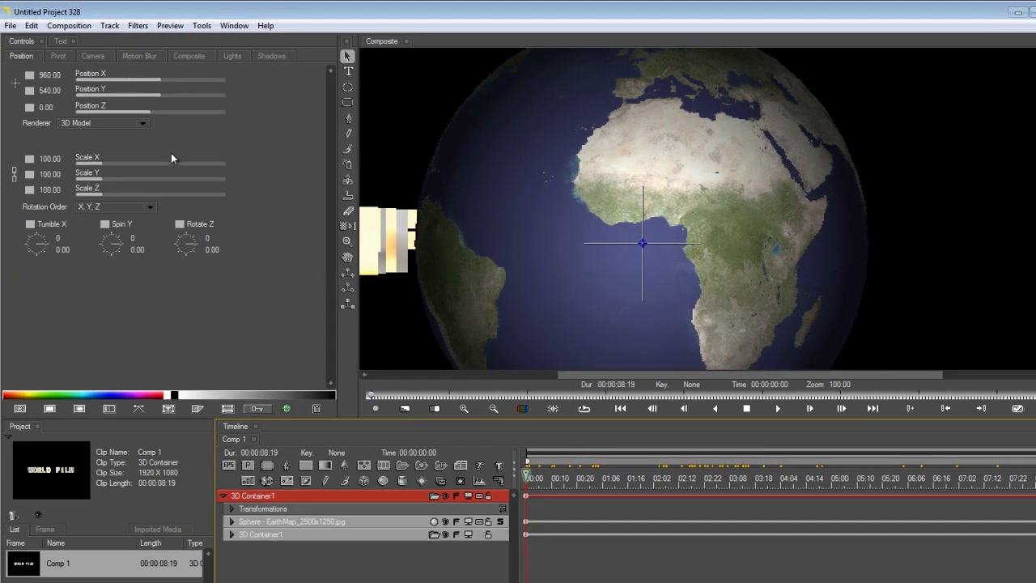
click(98, 54)
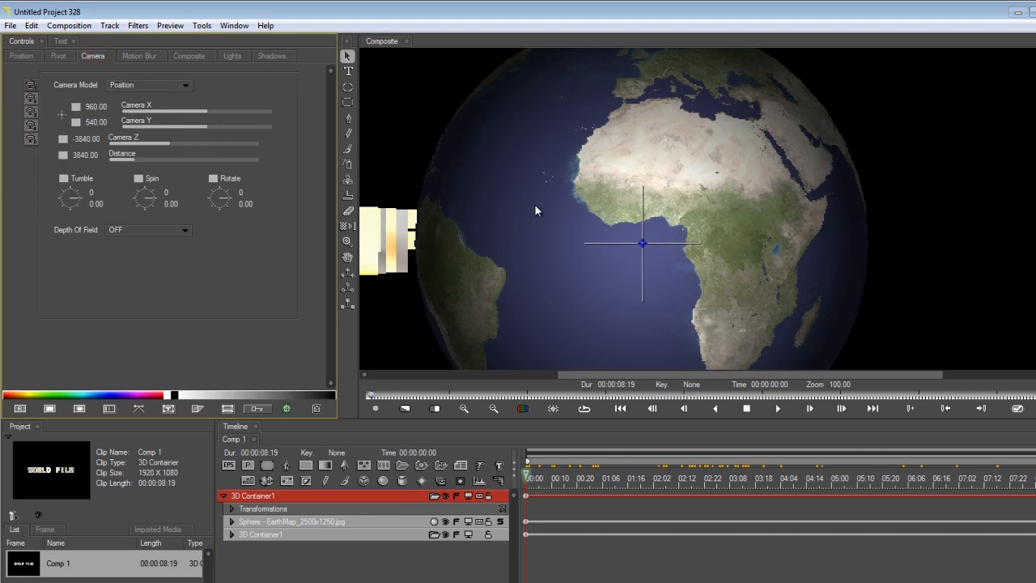
scroll(535, 205, down, 1)
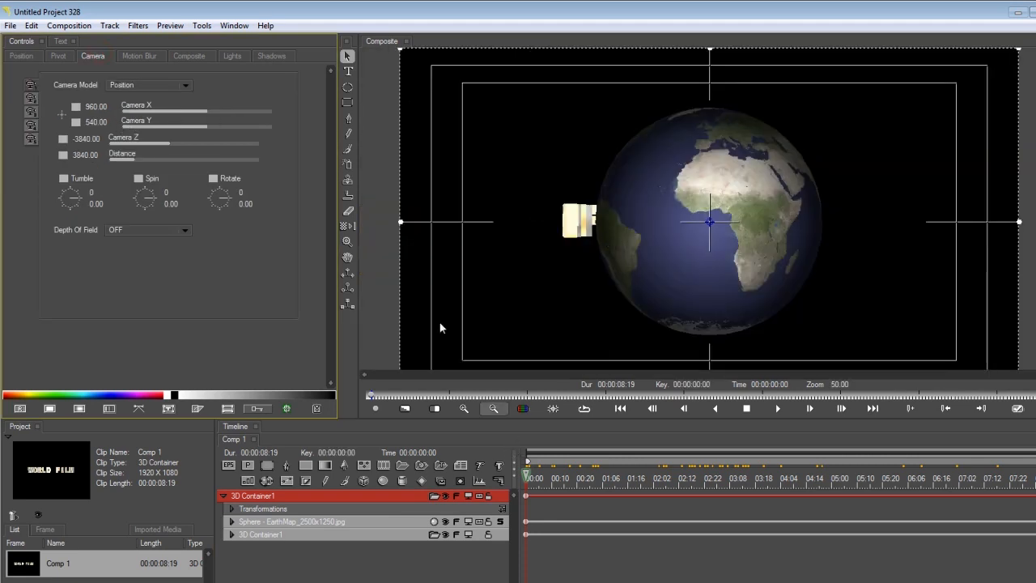
mouse_move(559, 478)
mouse_down()
mouse_move(589, 479)
mouse_move(555, 478)
mouse_up()
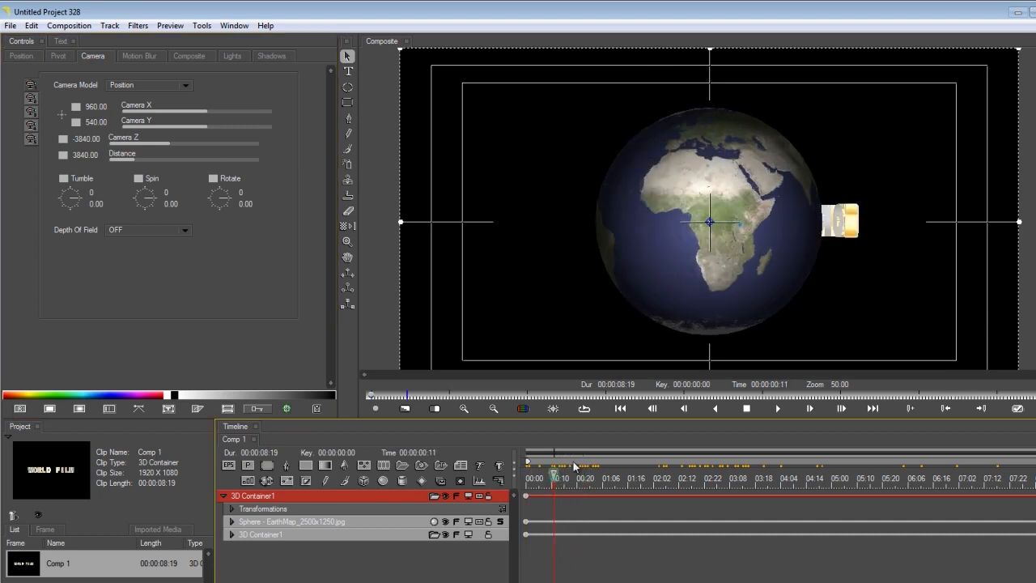
drag(228, 201, 228, 204)
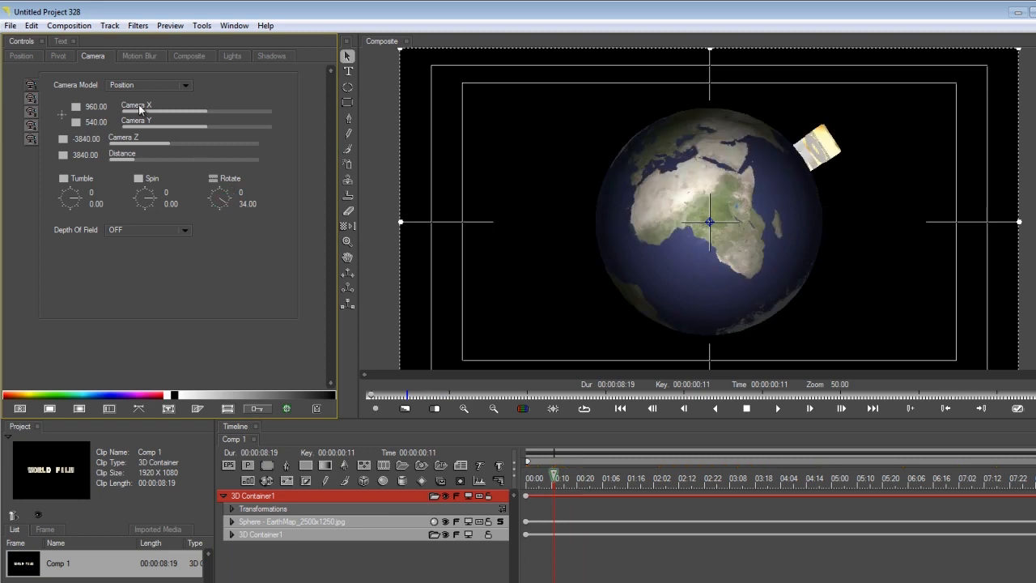
Shift the outer container's camera to Camera X 1560 and bring it closer with Camera Z at -857.14.
drag(178, 142, 224, 121)
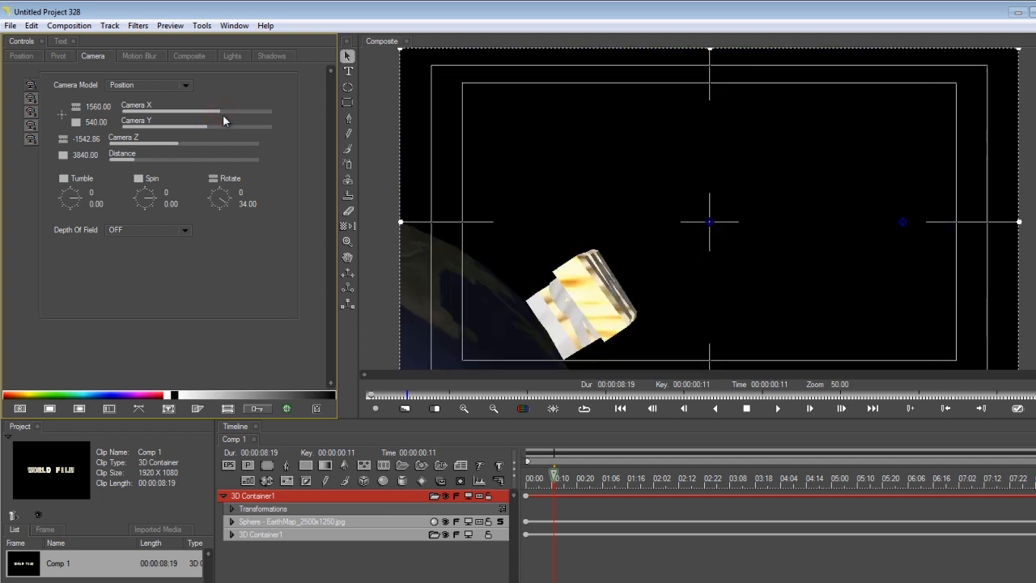
scroll(603, 210, down, 1)
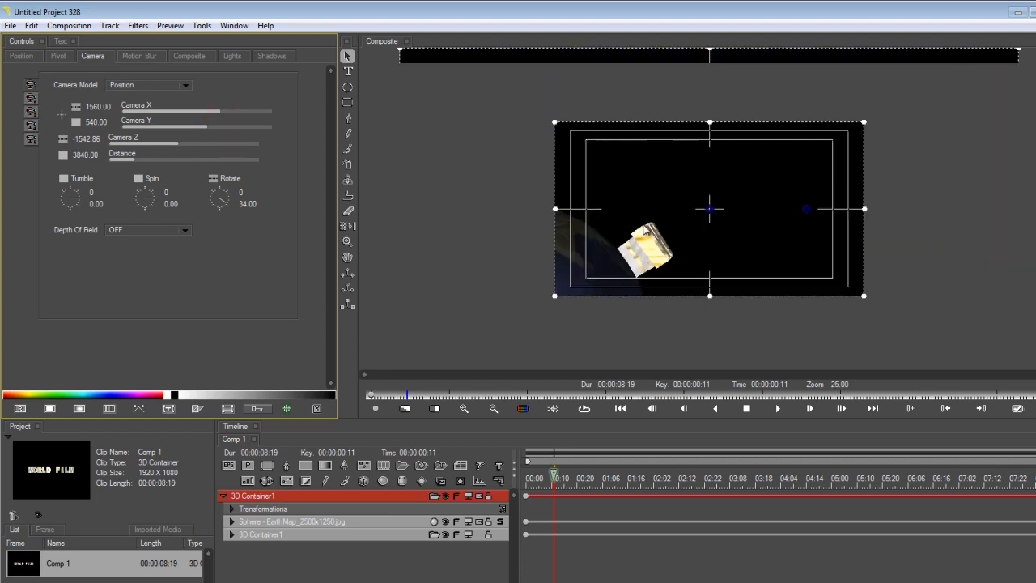
scroll(610, 237, up, 1)
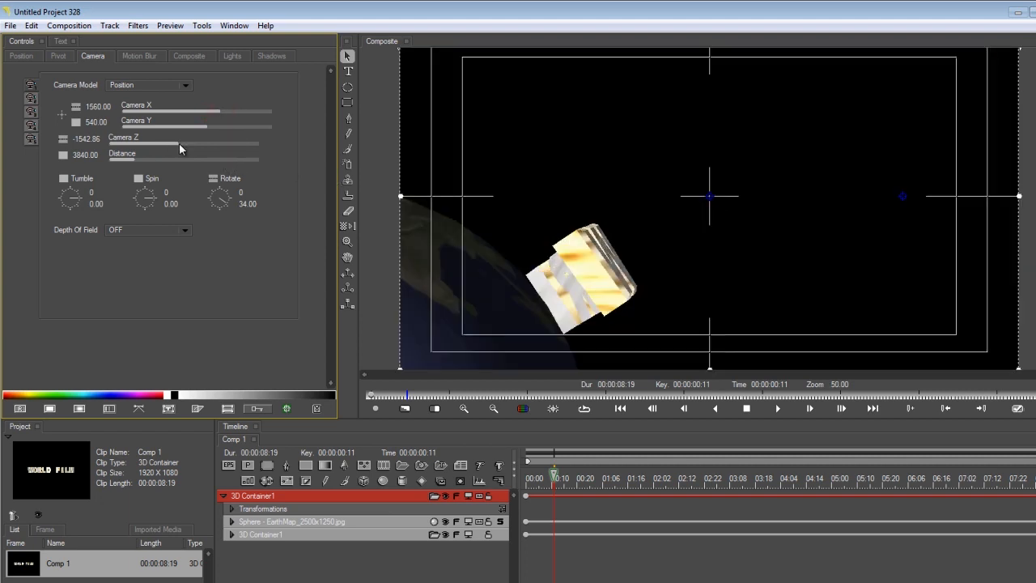
drag(182, 143, 183, 147)
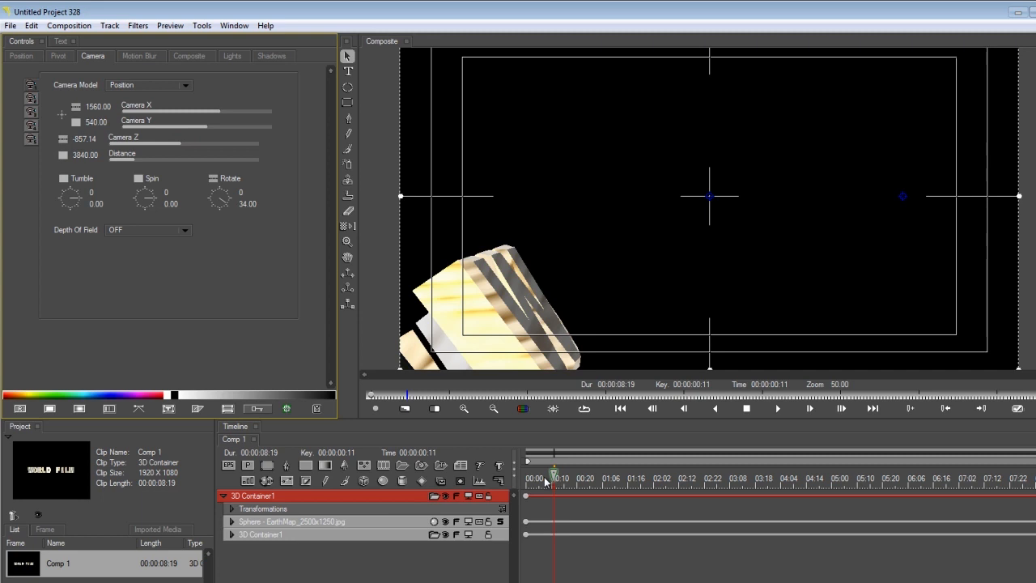
At the first frame, apply curved keyframe interpolation to Camera X, Camera Y, Camera Z and camera Rotate.
drag(557, 477, 541, 478)
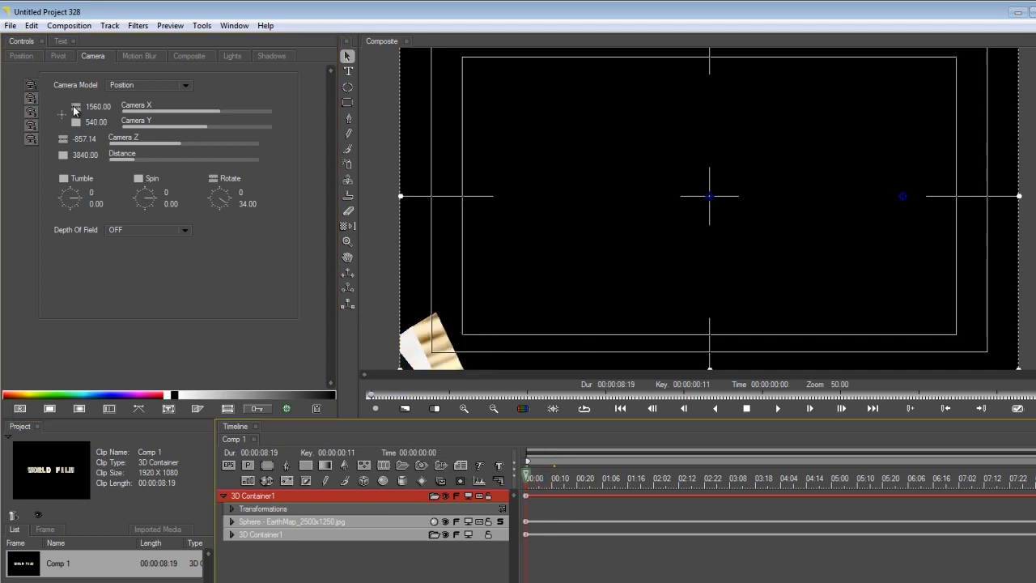
click(74, 110)
click(111, 177)
click(78, 120)
click(108, 195)
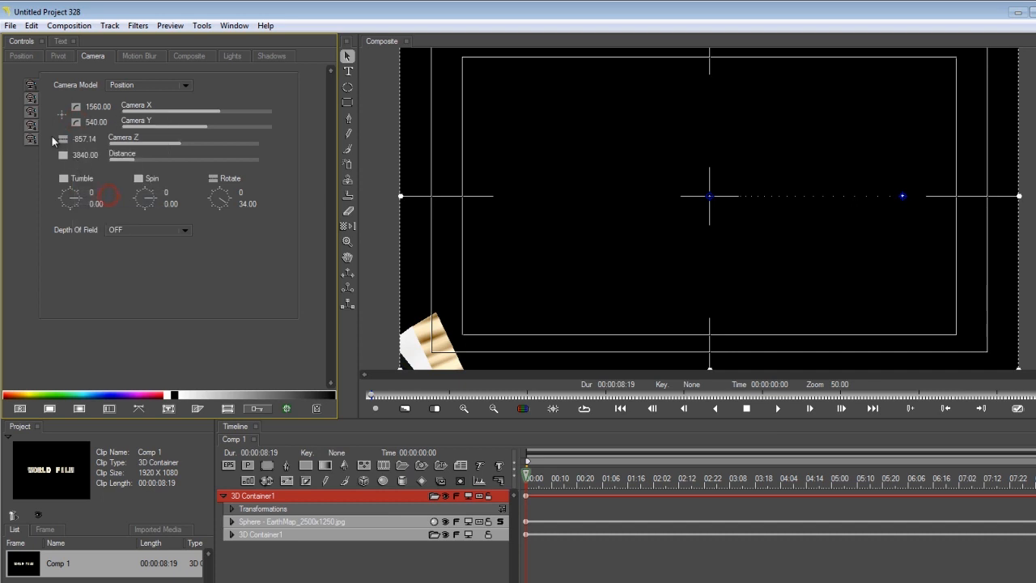
click(63, 139)
click(110, 212)
click(212, 178)
click(245, 253)
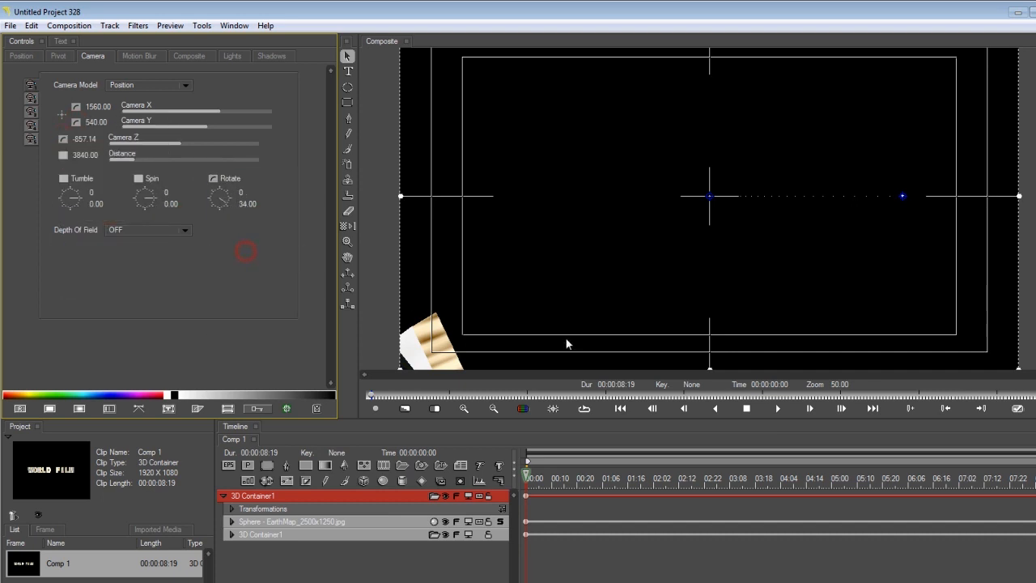
At 00:00:02:23, set Camera X to 960, Camera Y to 540 and Rotate to 0, and pull Camera Z back to -3942.86.
drag(567, 471, 706, 487)
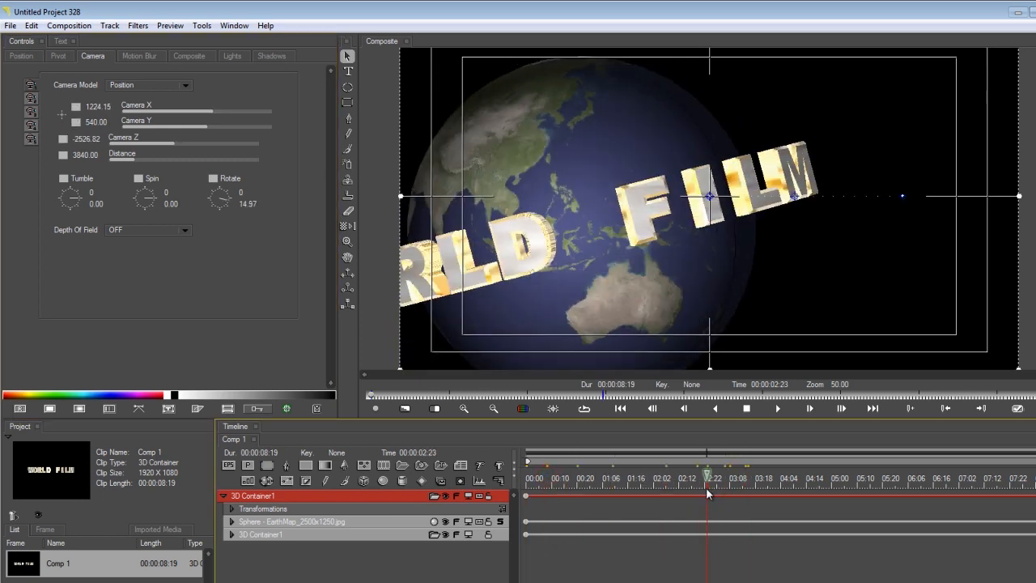
click(75, 106)
click(75, 121)
click(100, 156)
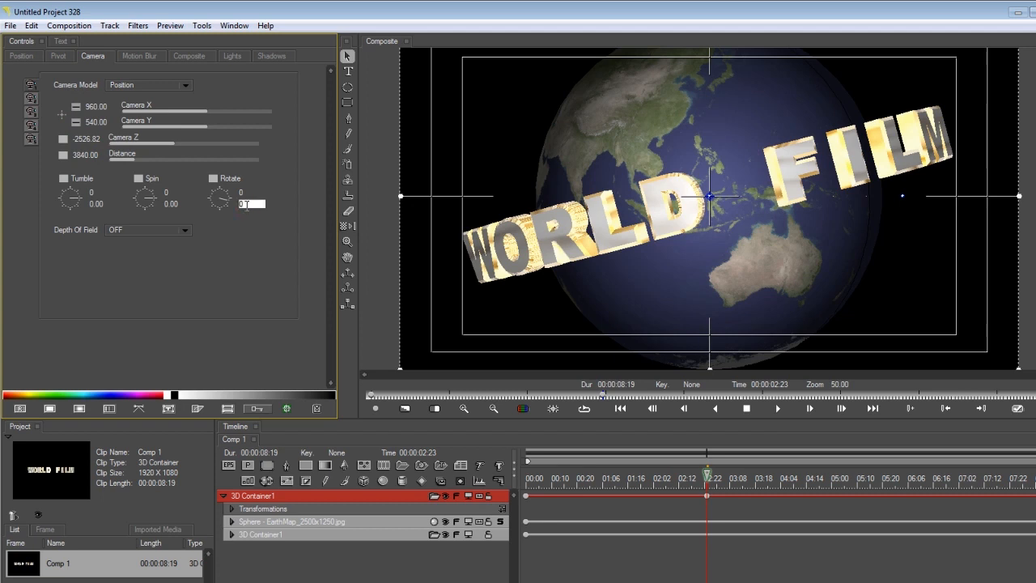
key(Return)
click(214, 179)
click(223, 203)
drag(171, 142, 172, 145)
scroll(670, 224, down, 1)
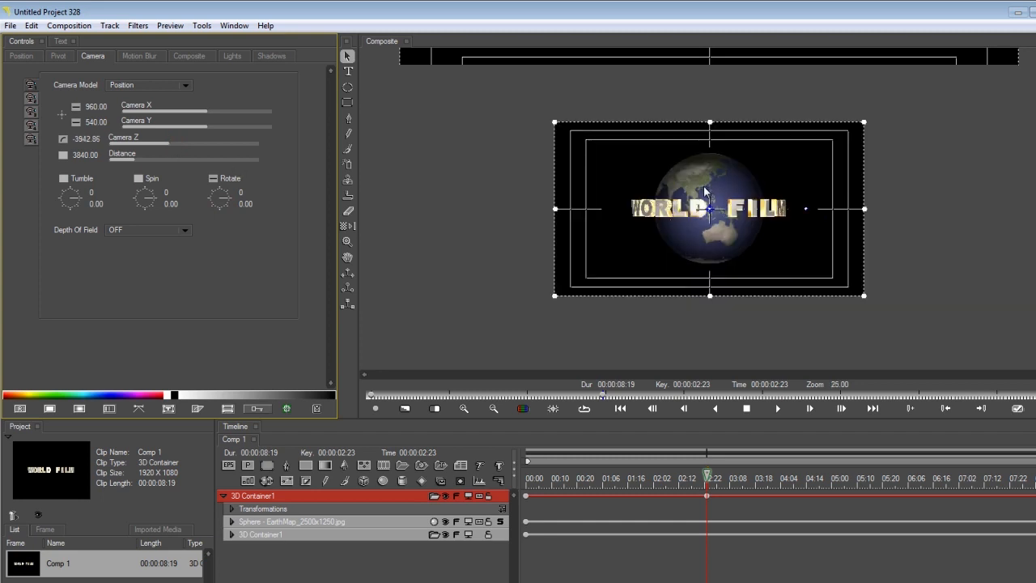
At 00:00:02:23, set the outer container's Camera Z keyframe interpolation to Hold.
scroll(705, 190, up, 1)
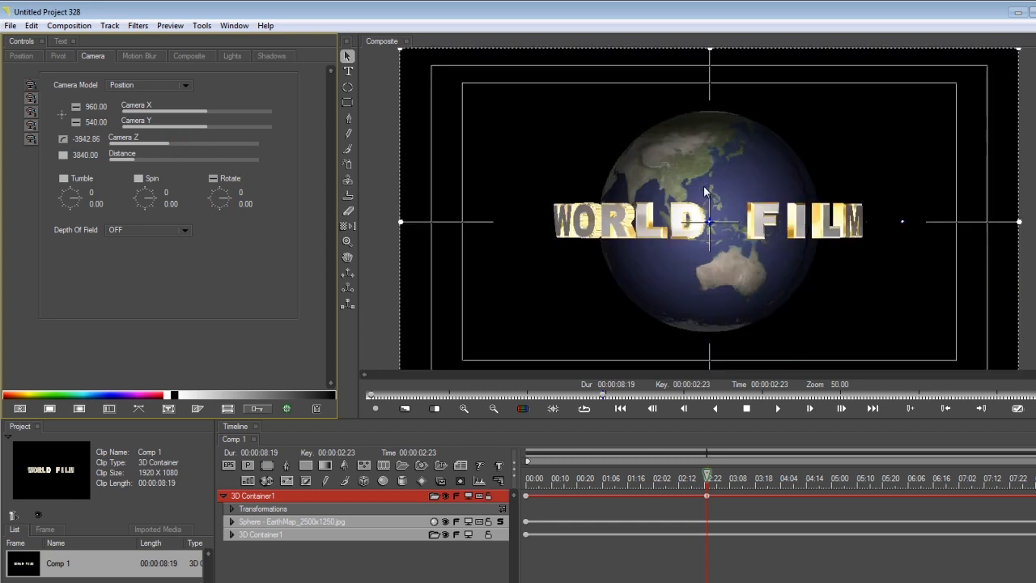
right_click(62, 141)
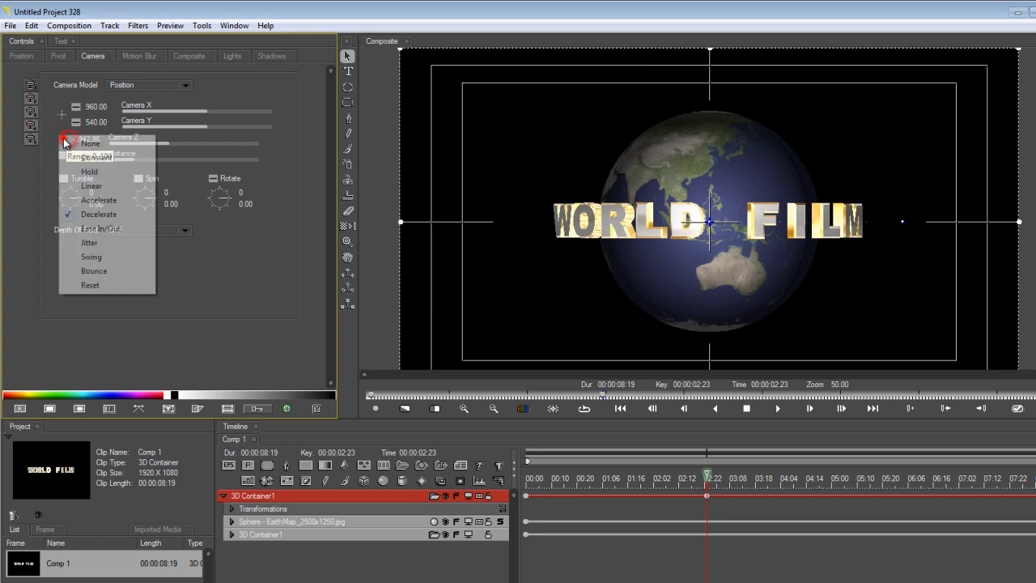
click(85, 177)
Go back to the first frame and play the composition to preview the camera move.
drag(703, 484, 451, 502)
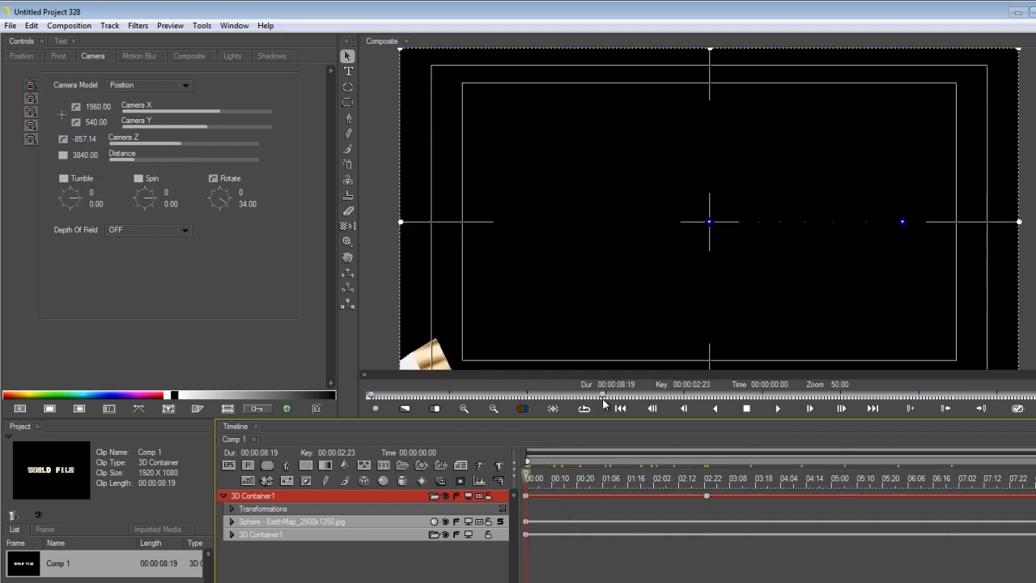
scroll(636, 289, down, 1)
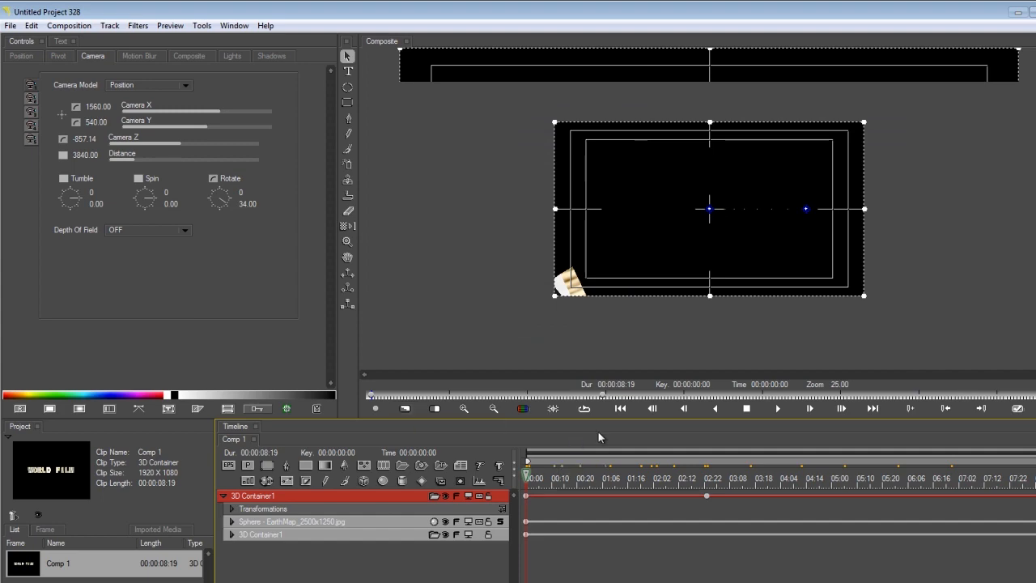
key(space)
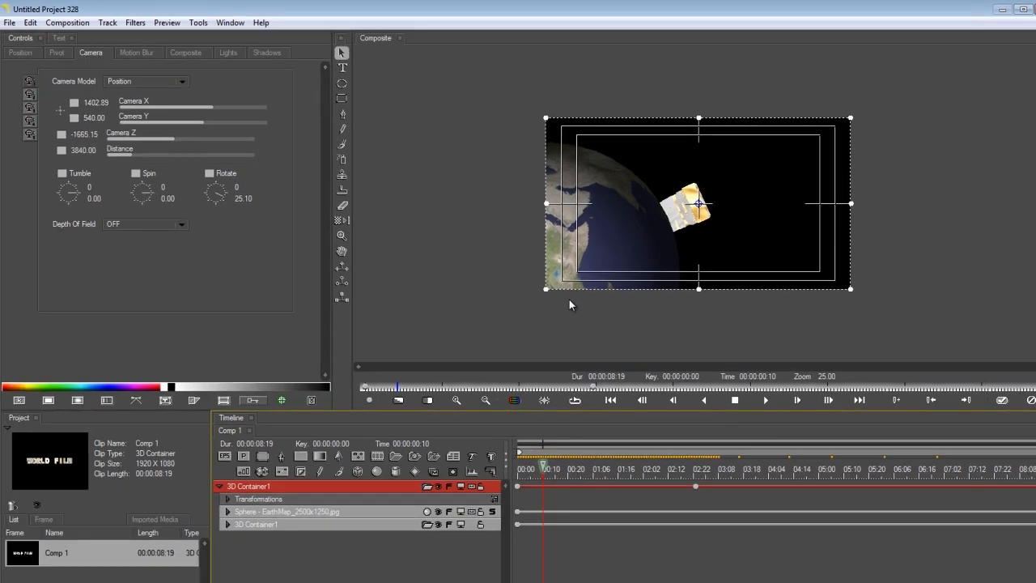
Around 00:00:00:09, inspect the globe's edge up close and raise the Earth sphere's Smoothness to 100.
scroll(568, 298, up, 1)
scroll(568, 298, up, 1)
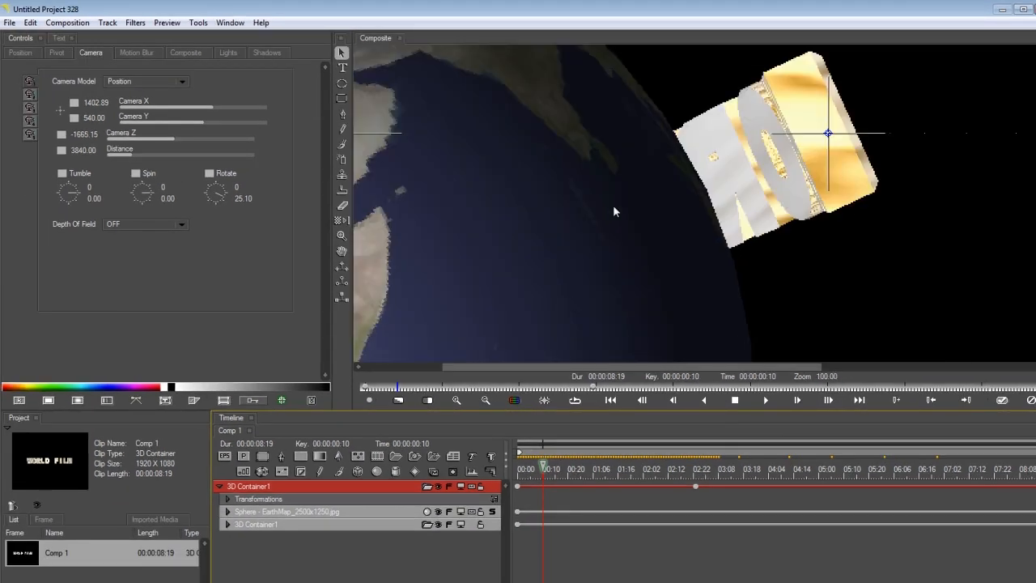
mouse_move(531, 470)
mouse_down()
mouse_move(497, 471)
mouse_move(561, 468)
mouse_move(541, 470)
mouse_up()
click(266, 513)
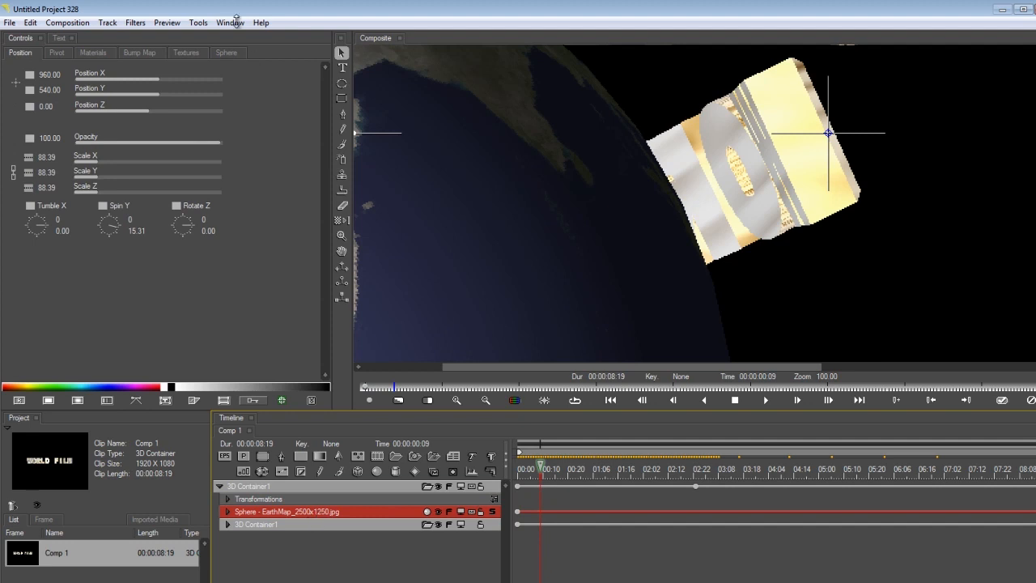
click(226, 52)
drag(150, 124, 224, 123)
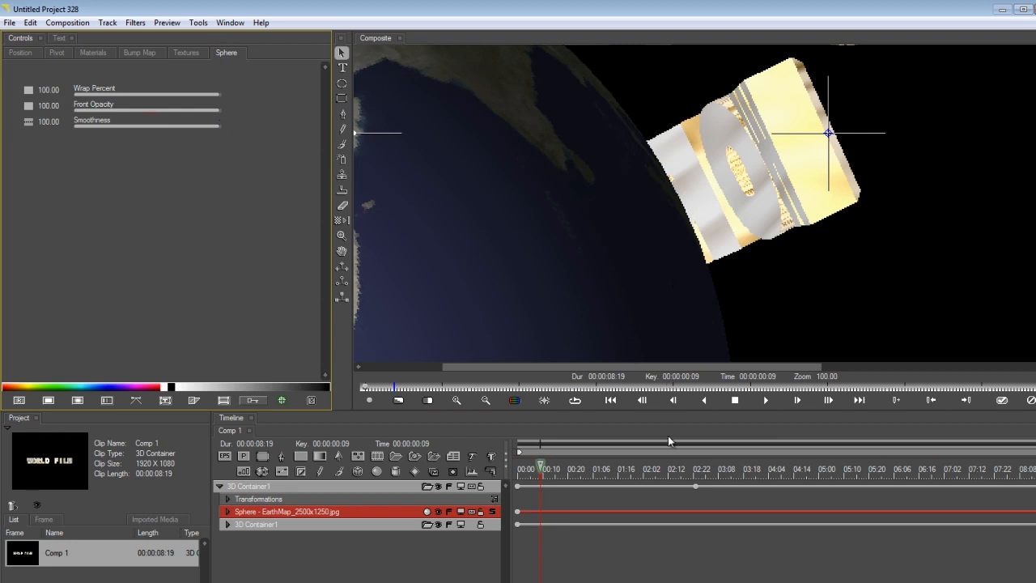
At 00:00:02:23, reposition the outer 3D container's first point light to Light X 192, Light Y 160 and Distance 1988.57.
click(332, 486)
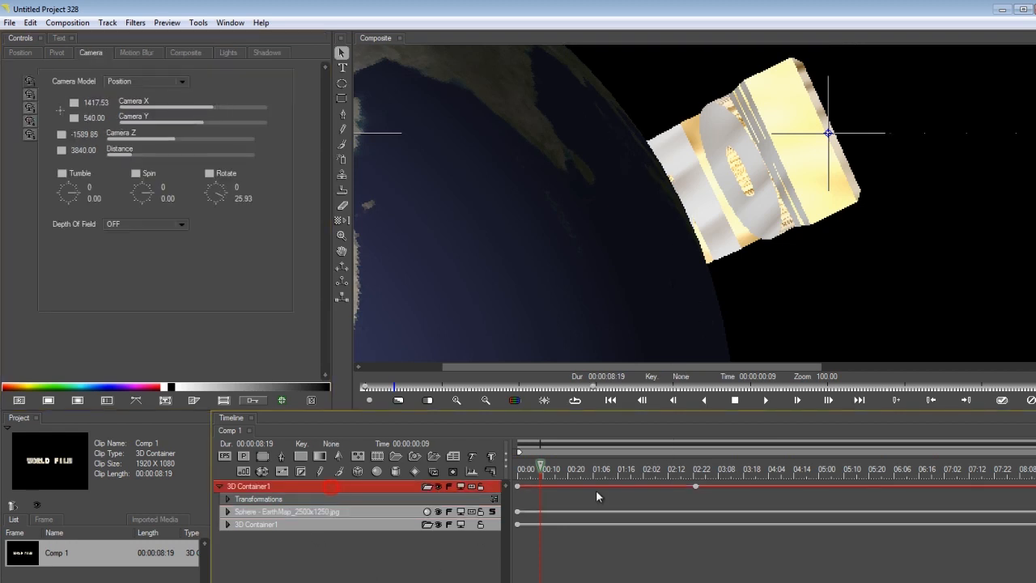
drag(597, 471, 697, 472)
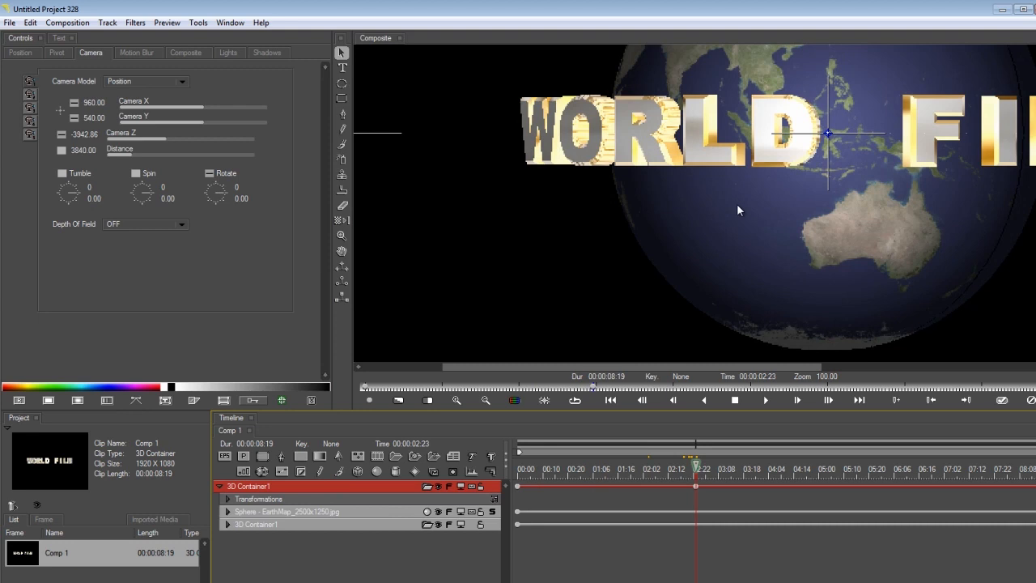
scroll(737, 206, down, 1)
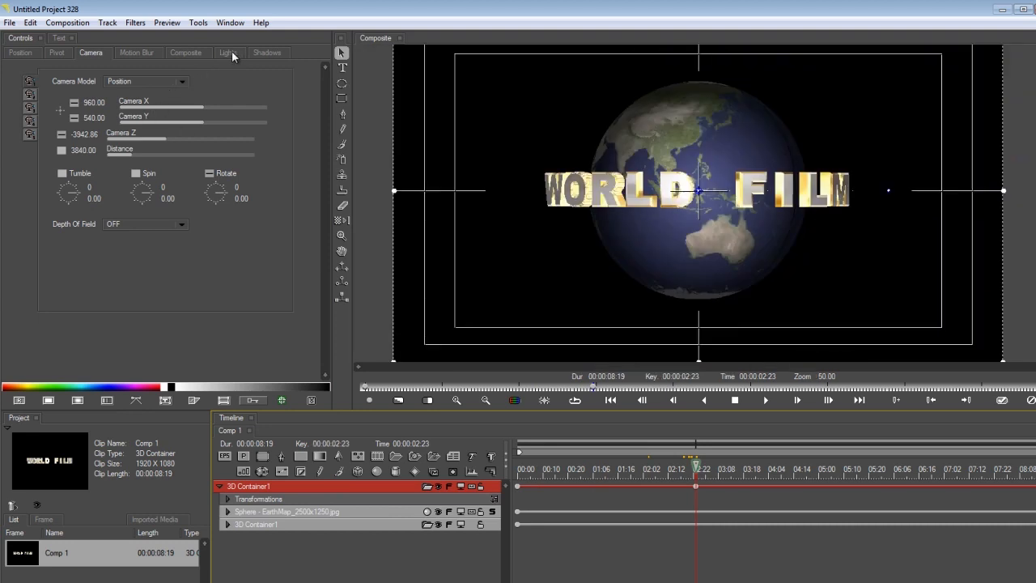
click(231, 52)
click(255, 487)
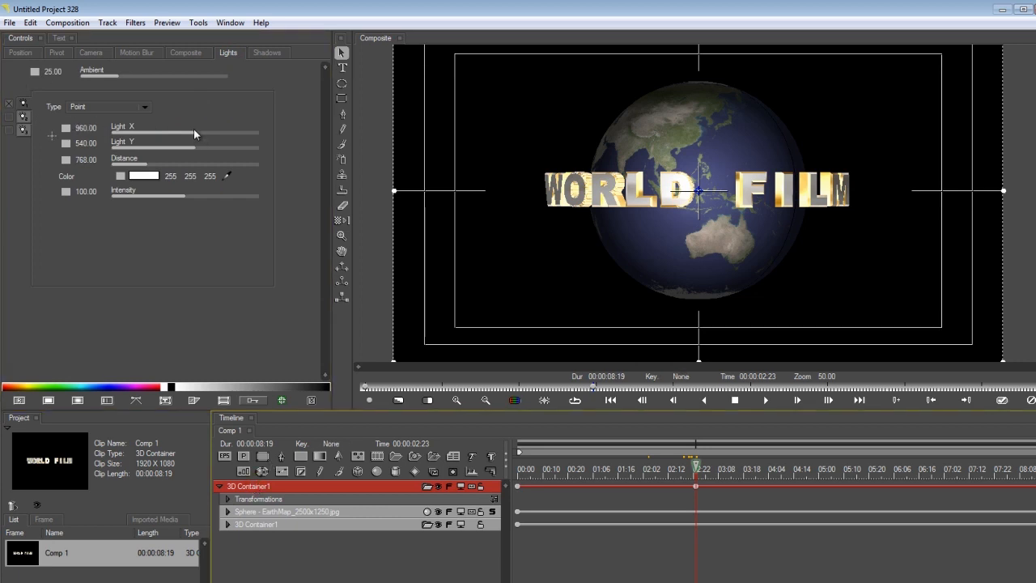
drag(192, 131, 183, 137)
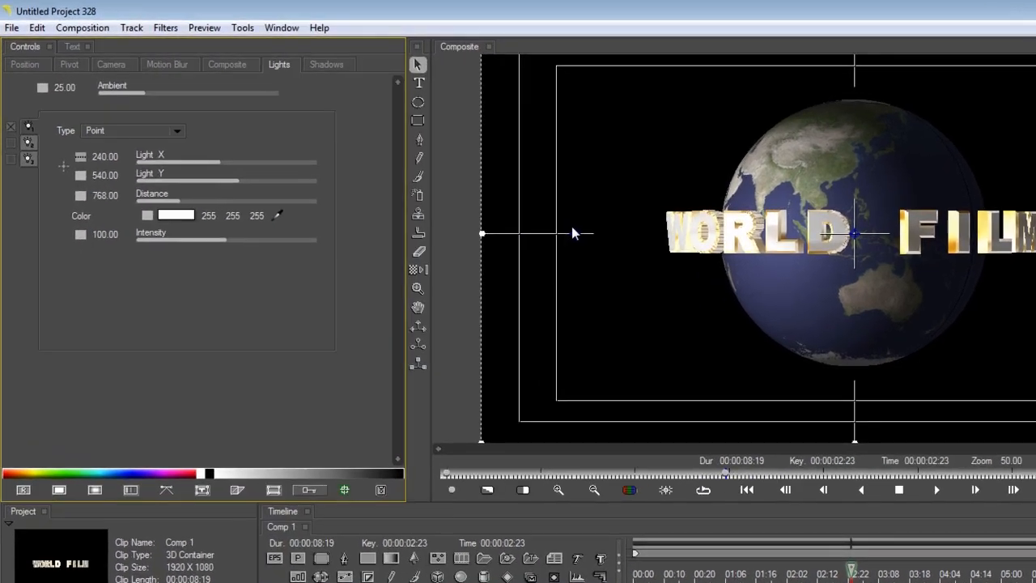
drag(470, 191, 451, 87)
drag(568, 109, 573, 88)
mouse_move(202, 212)
mouse_down()
mouse_move(199, 203)
mouse_move(222, 203)
mouse_move(202, 204)
mouse_up()
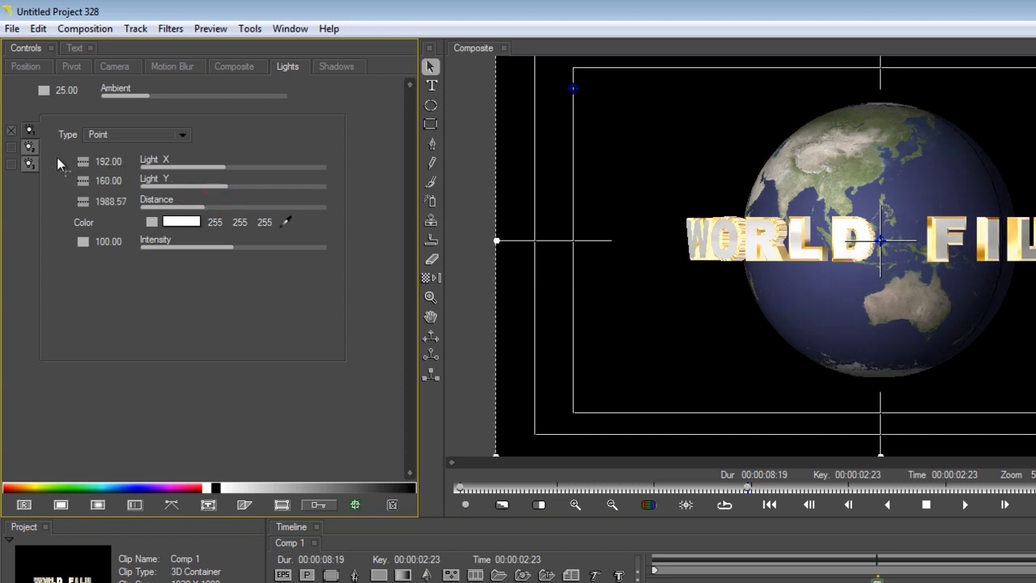
Enable the outer container's second point light and place it at Light X 1948, Light Y 938 and Distance -840.
click(27, 146)
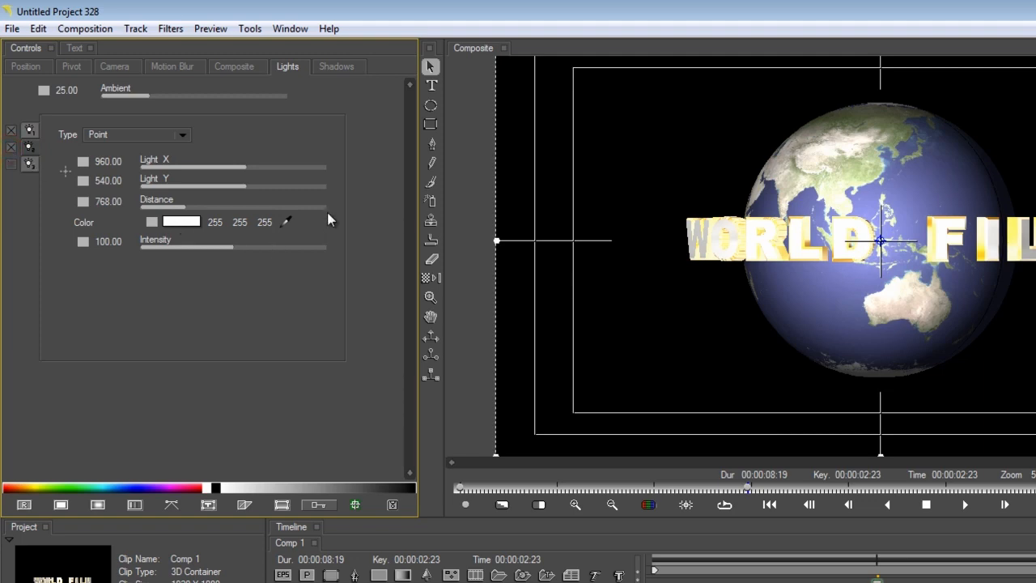
click(258, 169)
drag(257, 169, 290, 170)
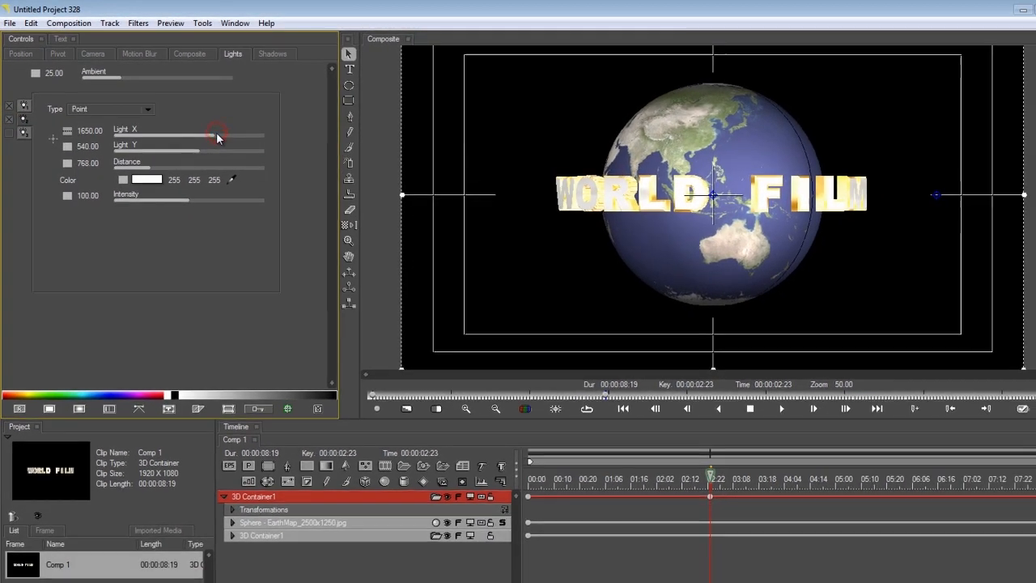
drag(934, 193, 1031, 323)
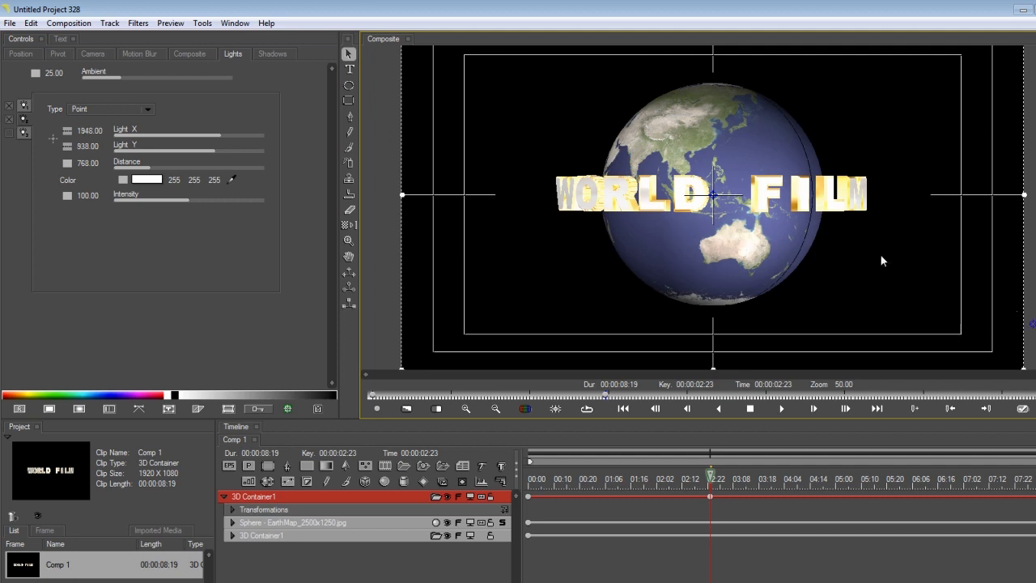
drag(140, 167, 132, 167)
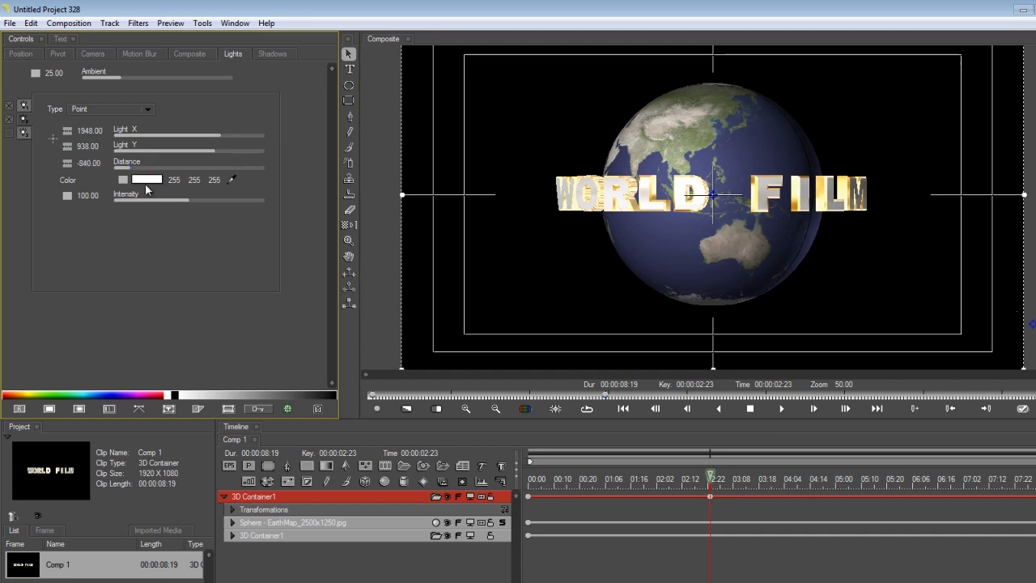
Give the second light a light blue color (142, 142, 244) and check the lighting at 00:00:04:19.
click(147, 179)
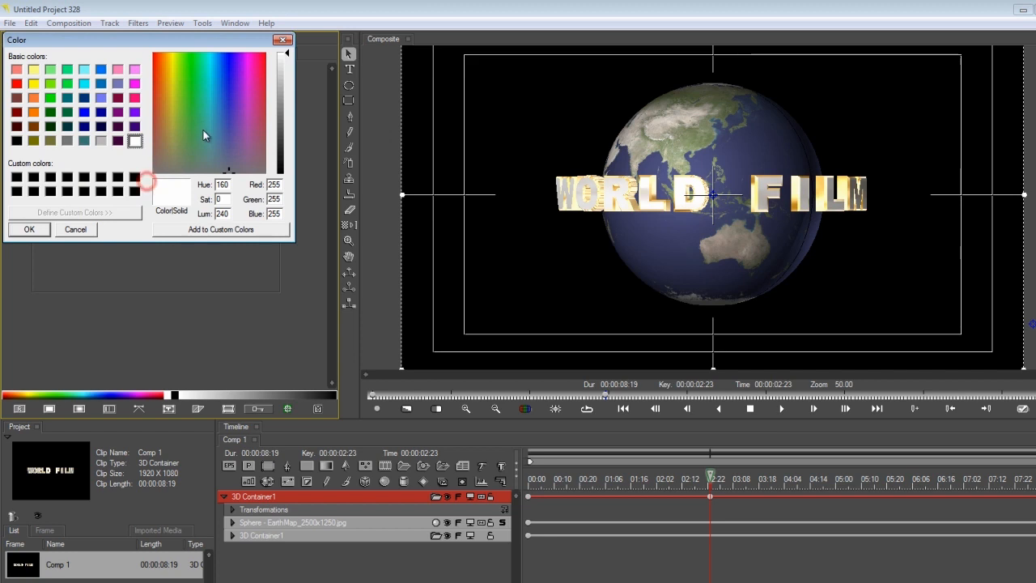
click(280, 82)
click(227, 66)
drag(228, 67, 229, 71)
click(29, 229)
drag(635, 479, 823, 454)
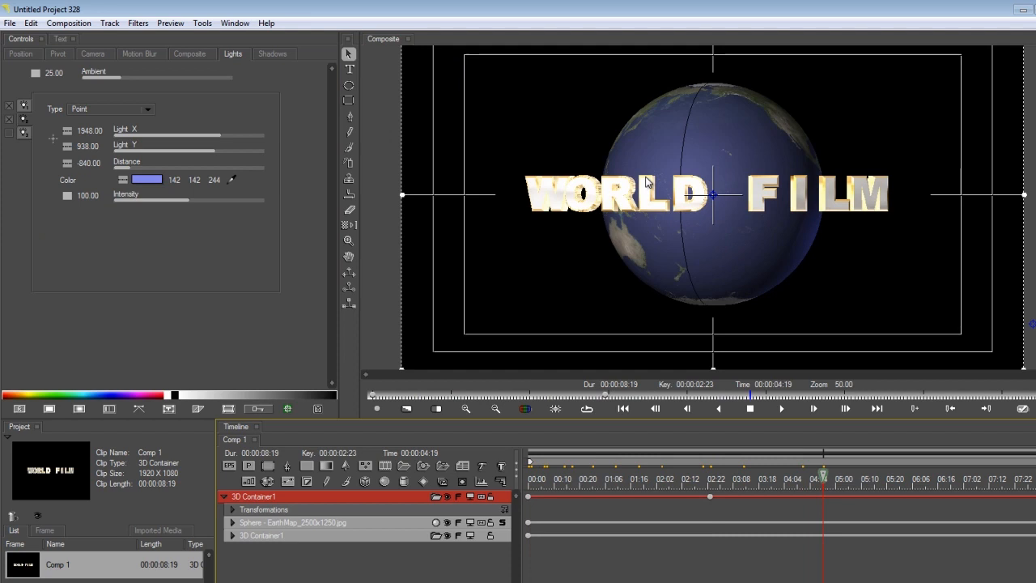
scroll(650, 211, down, 2)
At the first frame, add the image Stars nasa.jpg as a track inside the outer 3D container.
drag(754, 483, 442, 438)
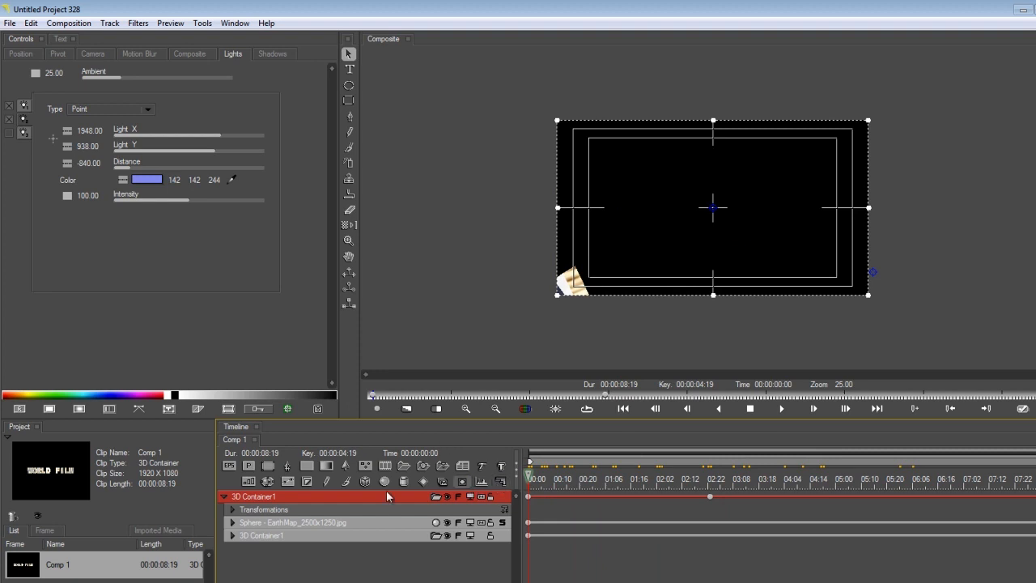
click(314, 497)
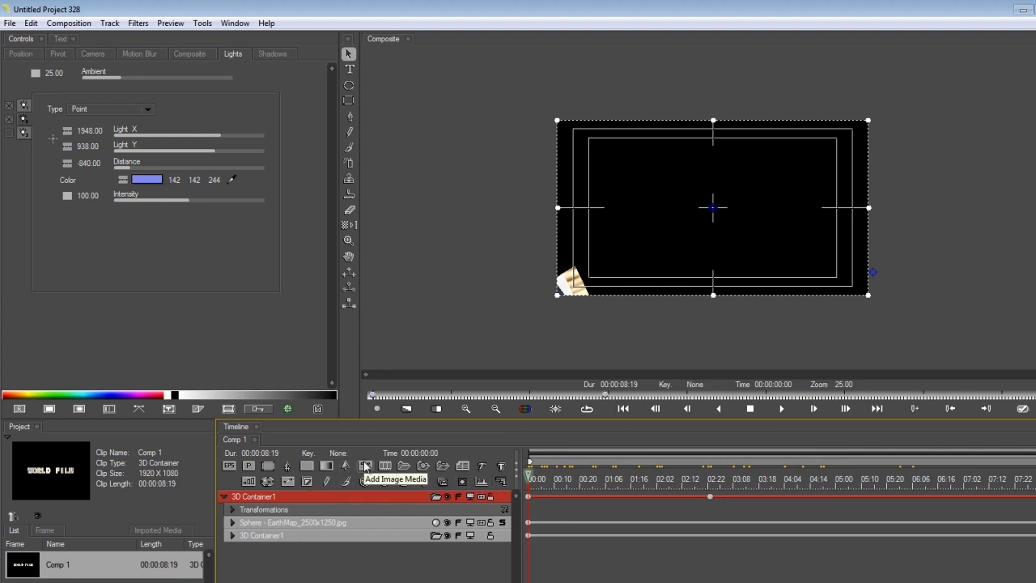
click(365, 468)
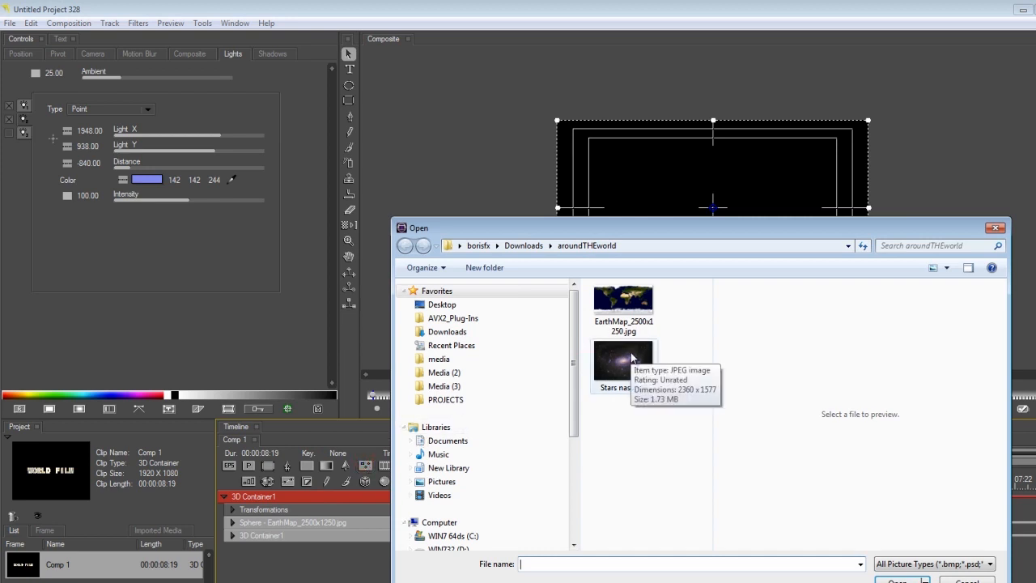
double_click(624, 362)
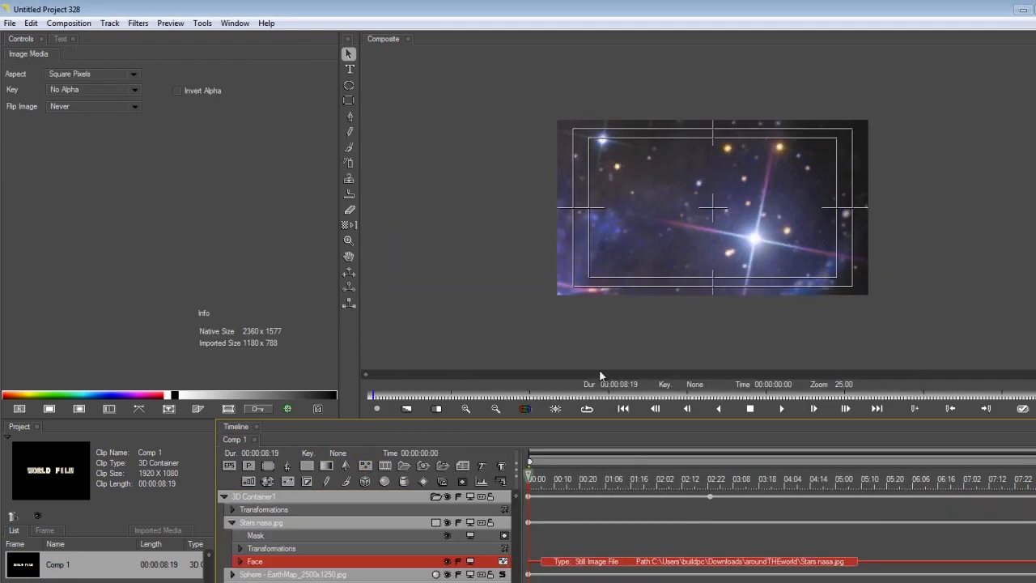
Scrub through the animation to check how the star image sits behind the globe and text, ending on the first frame.
click(541, 482)
drag(723, 472, 439, 439)
drag(542, 481, 776, 484)
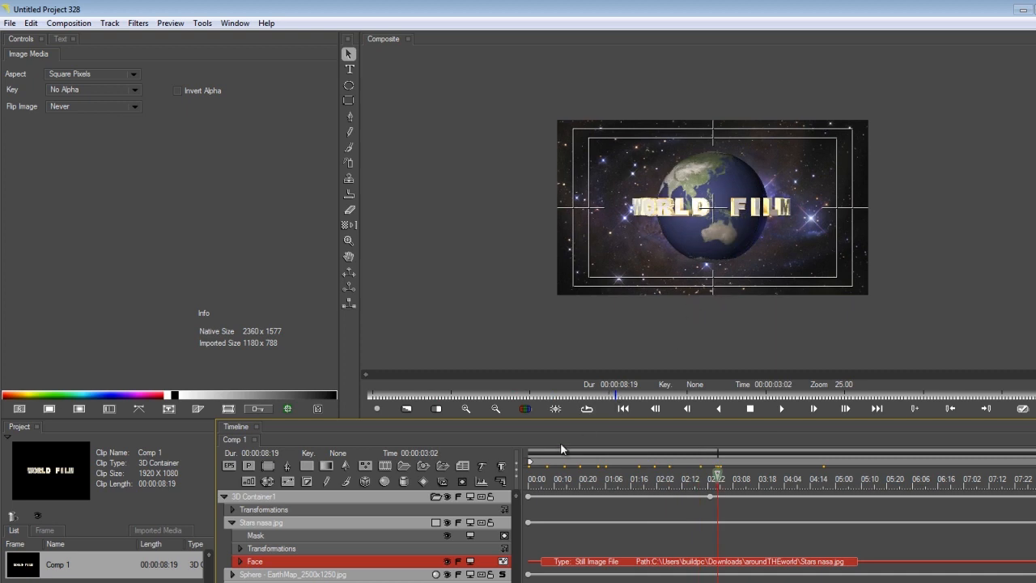
drag(565, 482, 510, 484)
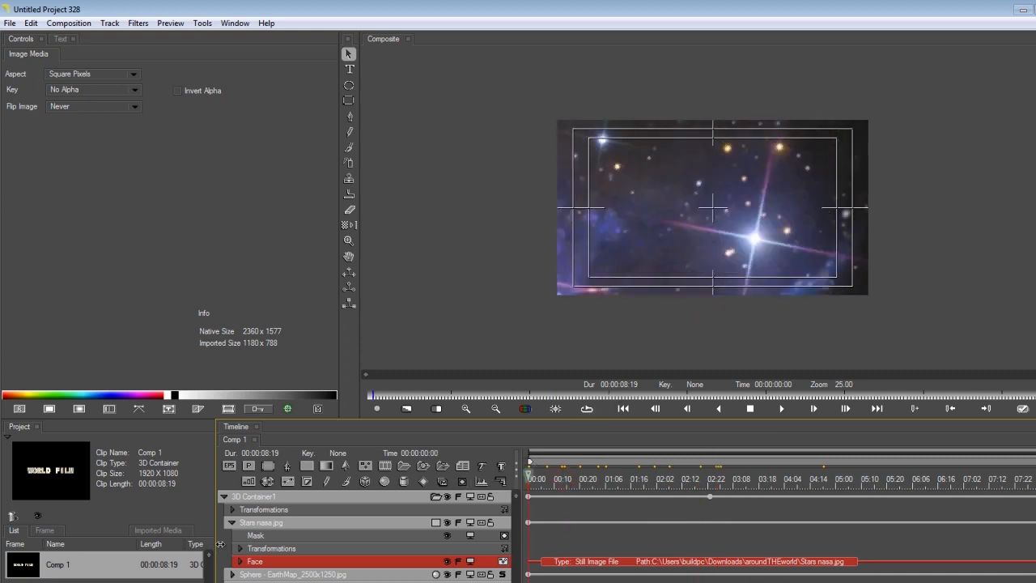
Collapse the Stars nasa.jpg track and push the image far back with Position Z 8400.
click(263, 524)
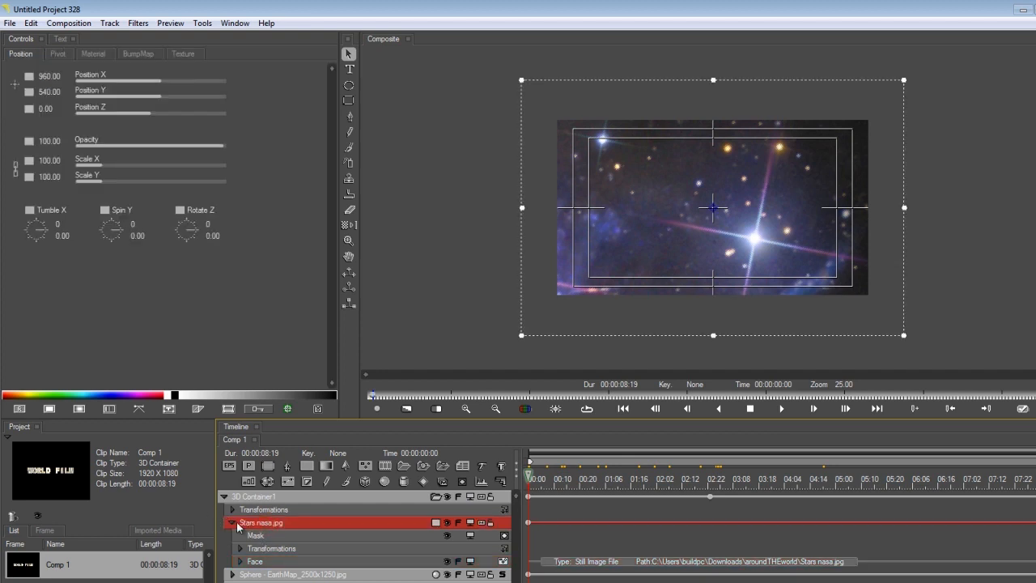
click(233, 523)
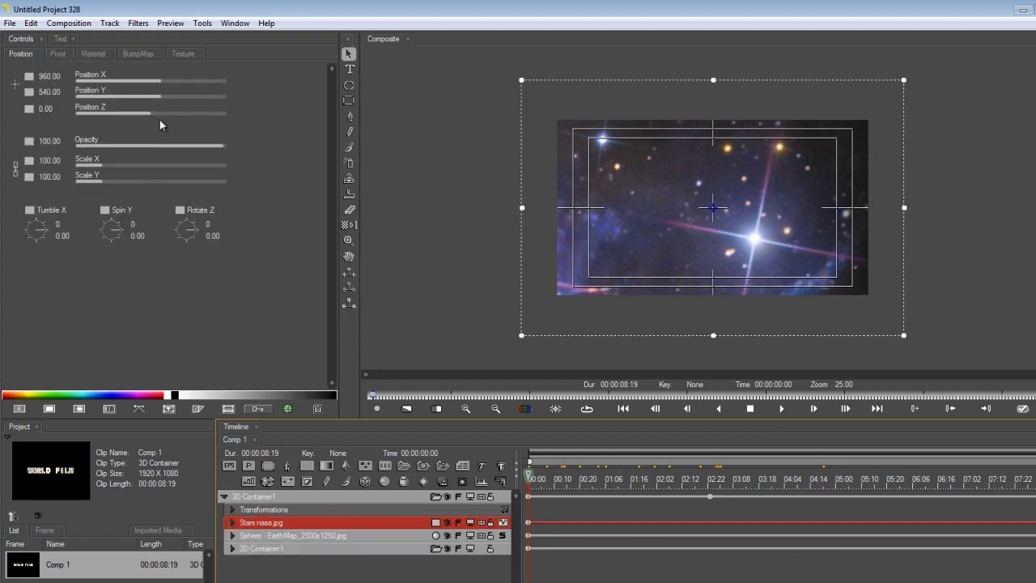
drag(176, 115, 207, 111)
click(214, 111)
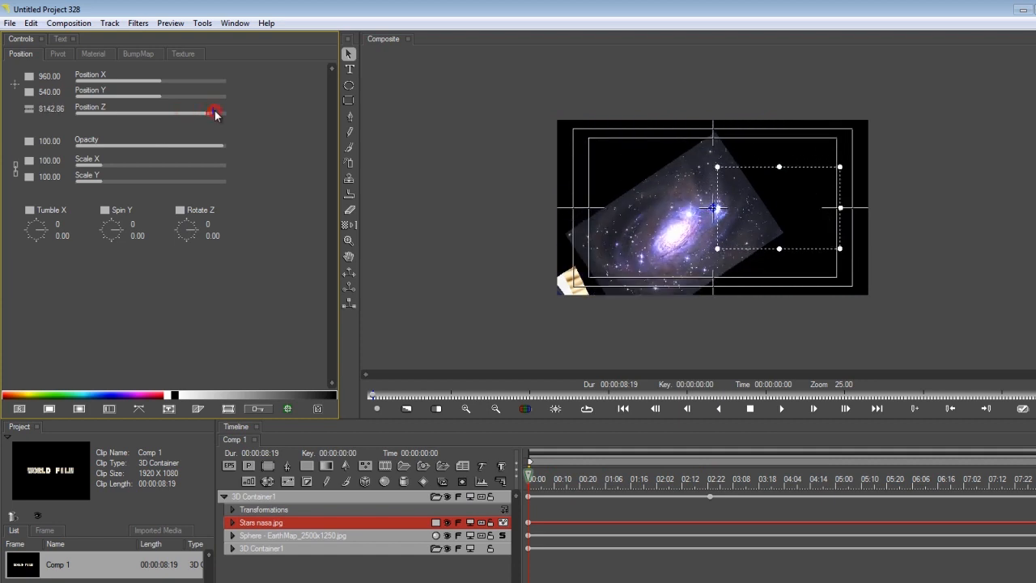
click(216, 109)
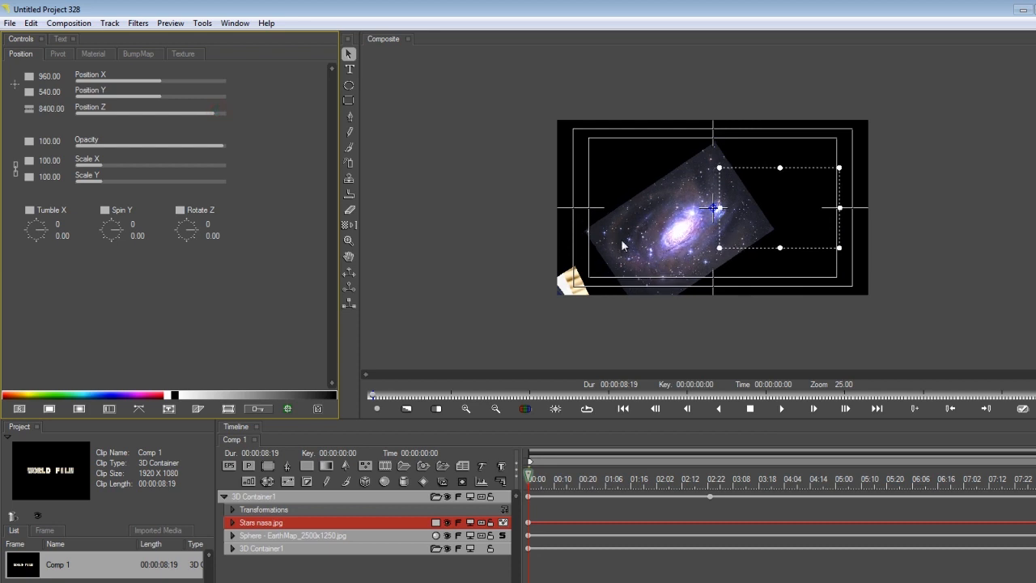
Enlarge the star image to Scale X and Scale Y 302.68 so it covers the whole frame.
scroll(643, 229, up, 1)
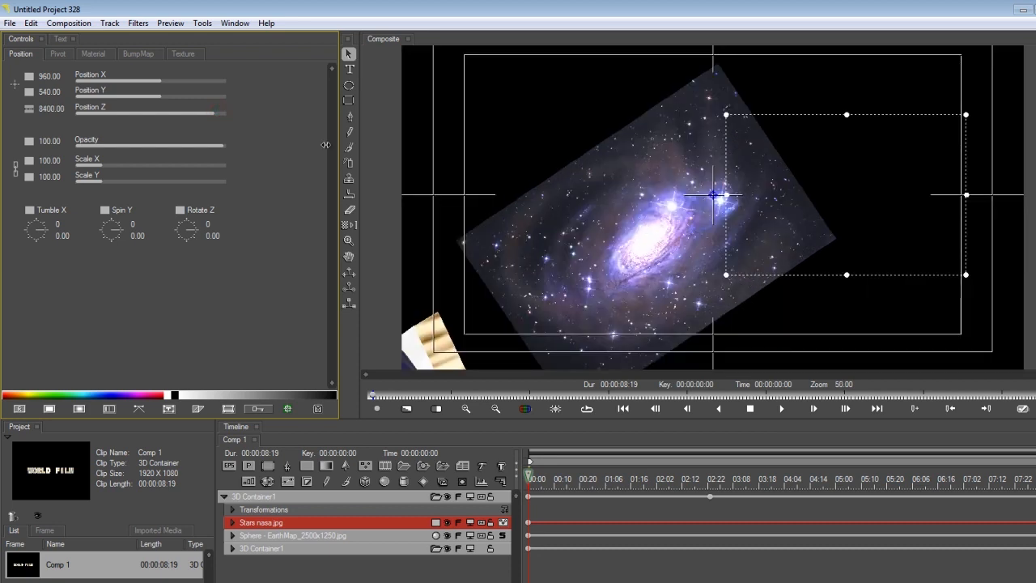
drag(115, 169, 158, 166)
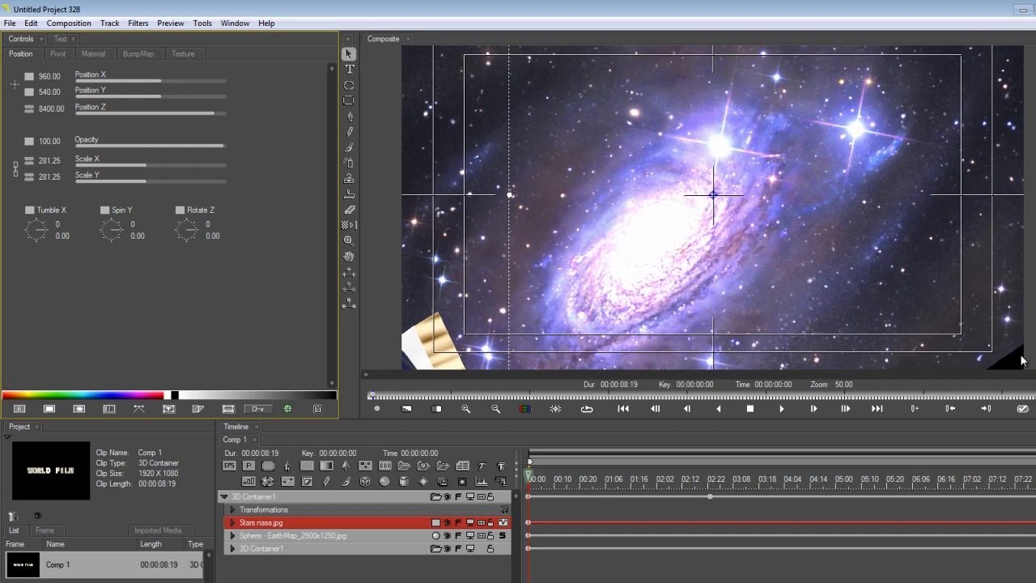
click(1011, 357)
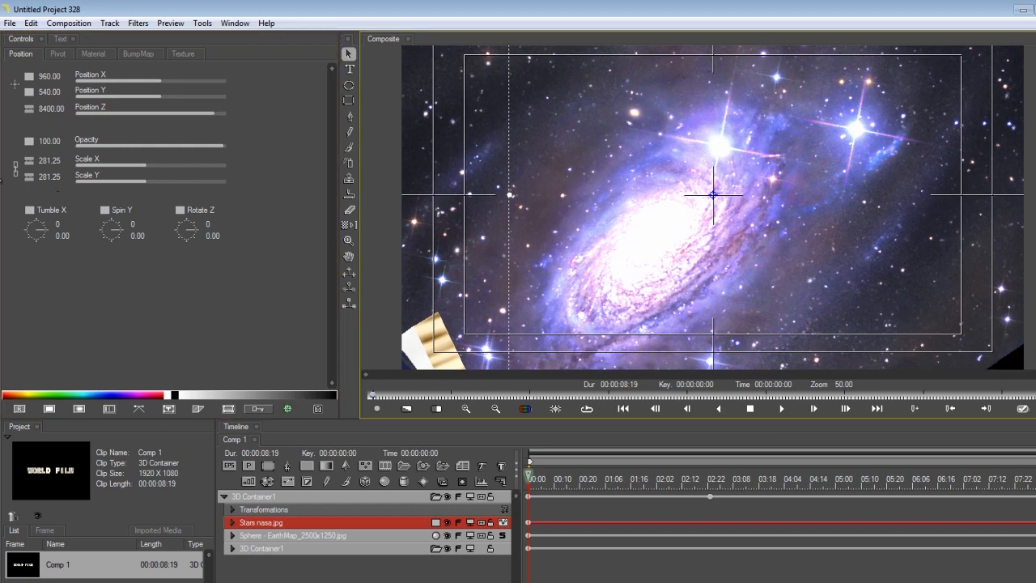
drag(151, 165, 160, 168)
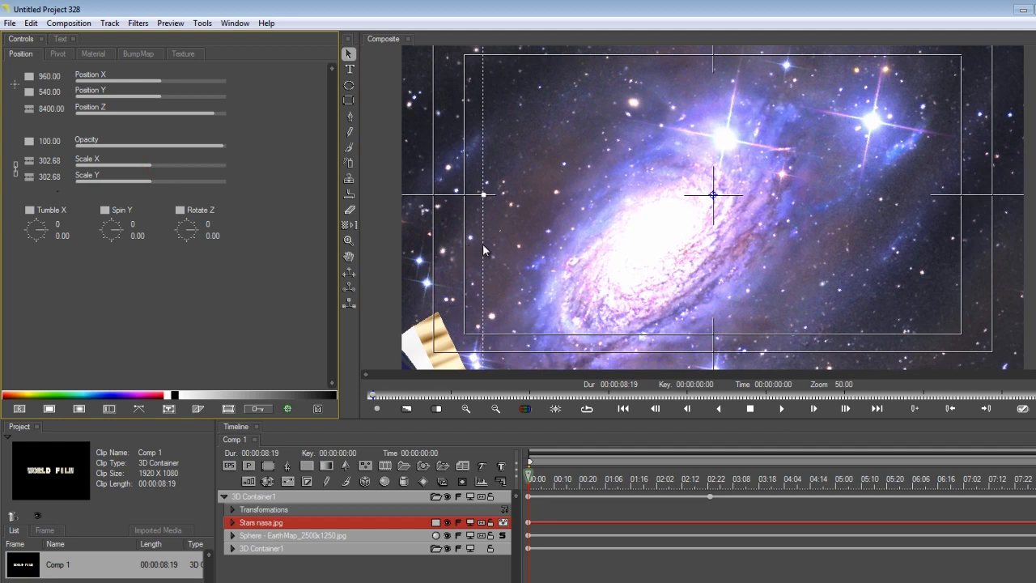
Scrub through the animation at different zooms to check the star background's coverage, ending at 00:00:01:17.
click(564, 478)
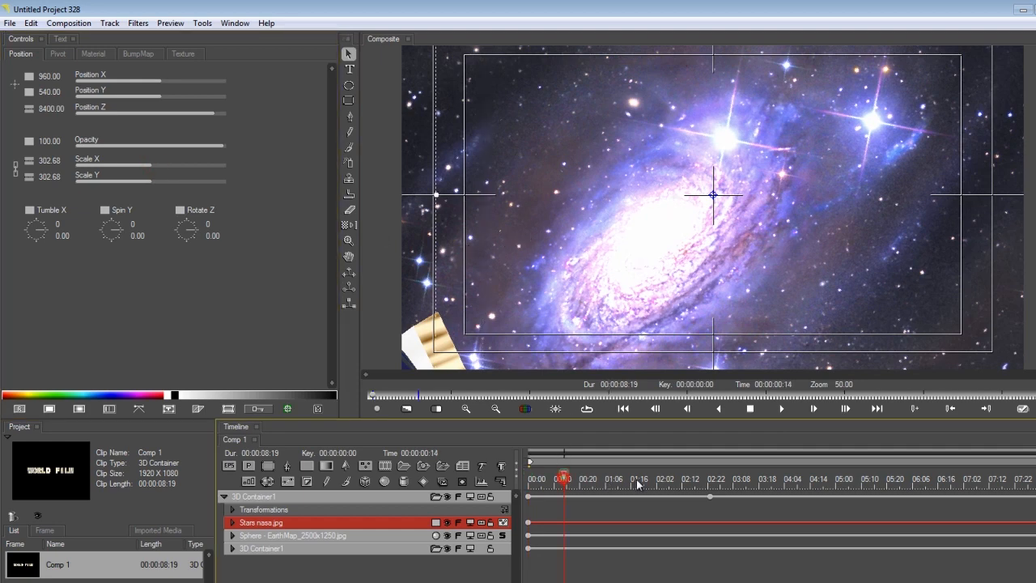
click(664, 478)
click(726, 479)
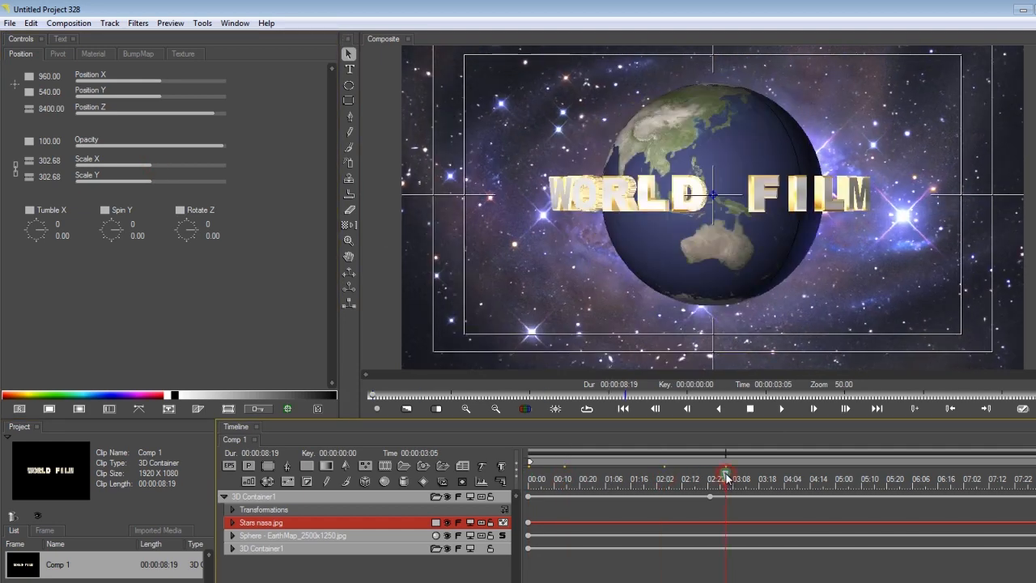
scroll(679, 199, down, 2)
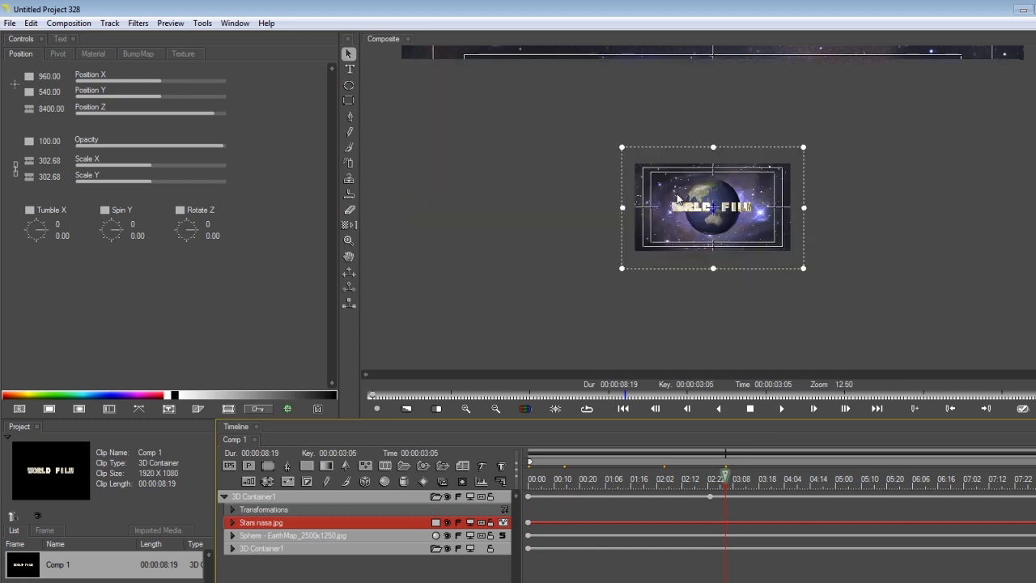
scroll(679, 199, up, 1)
drag(661, 485, 461, 468)
drag(576, 466, 727, 468)
click(921, 468)
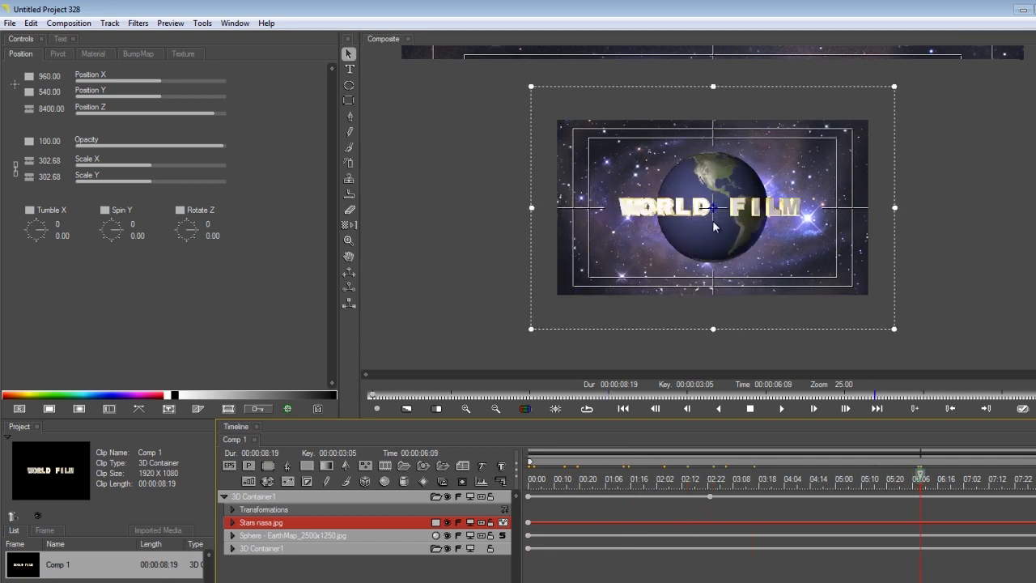
scroll(713, 220, up, 1)
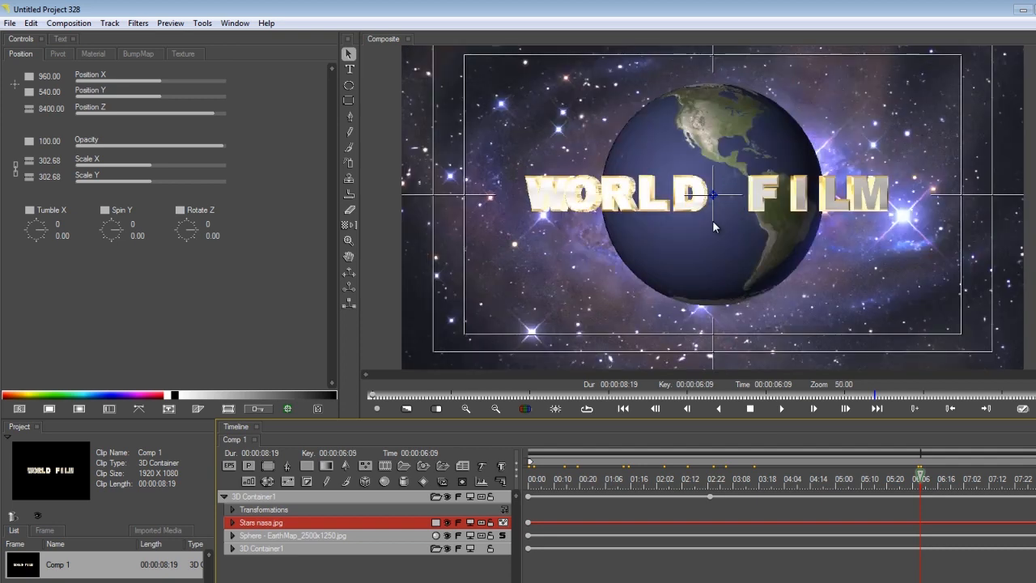
click(695, 477)
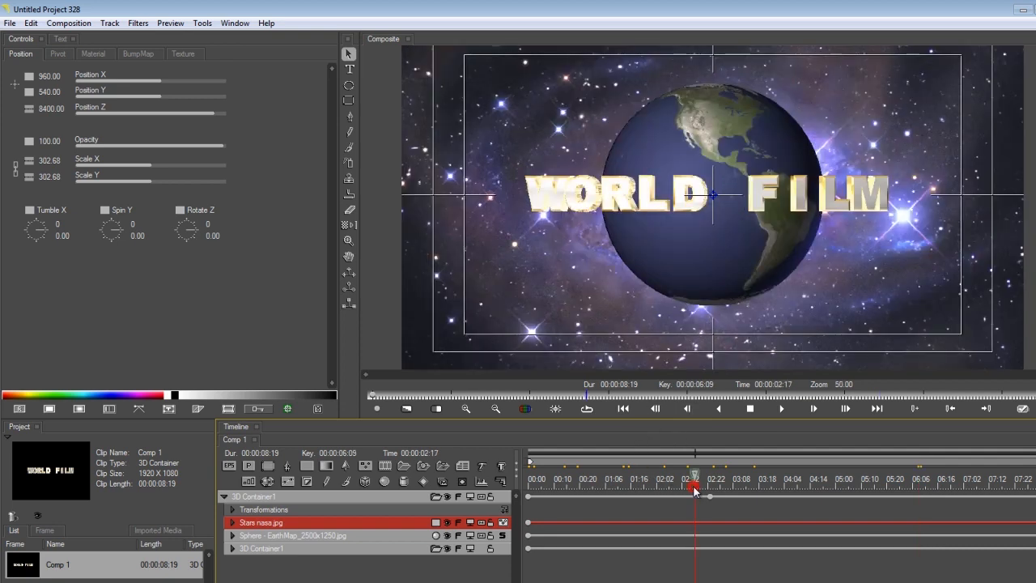
click(635, 481)
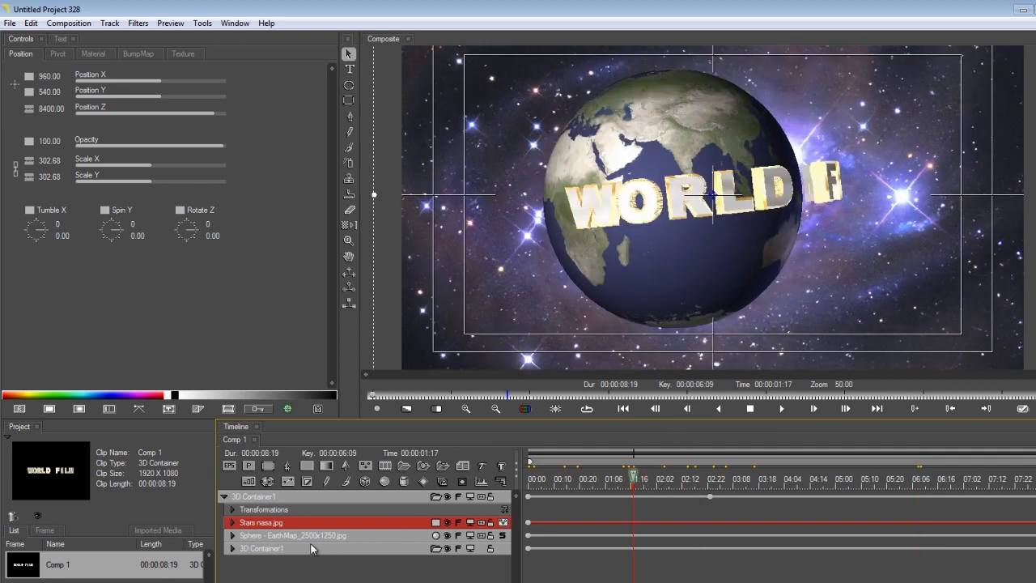
With no track selected, add a BCC Glow filter over the whole composition.
click(275, 575)
click(137, 22)
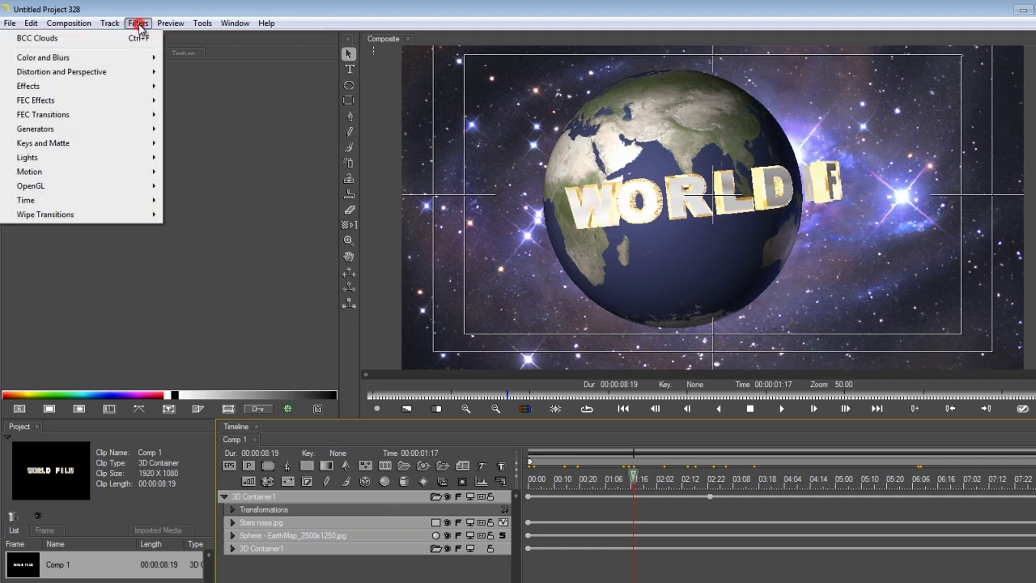
mouse_move(123, 85)
click(222, 299)
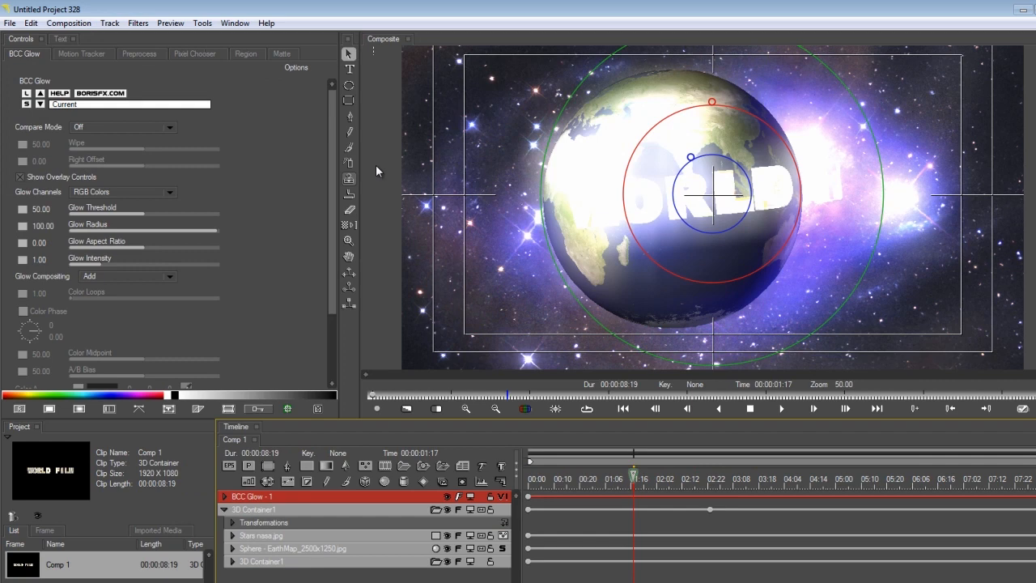
Set the composite preview quality to High and adjust the preview resolution.
click(407, 409)
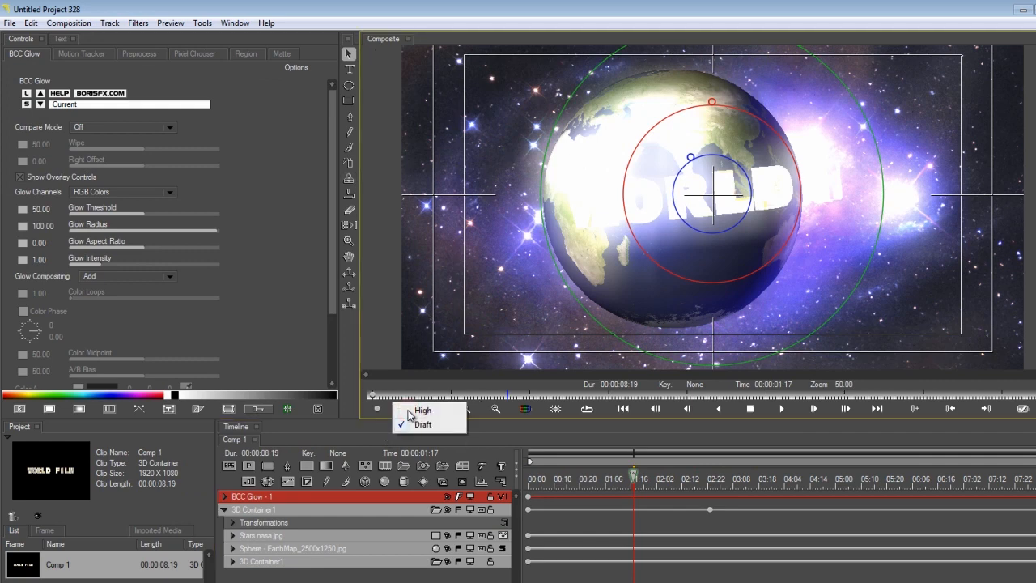
click(406, 410)
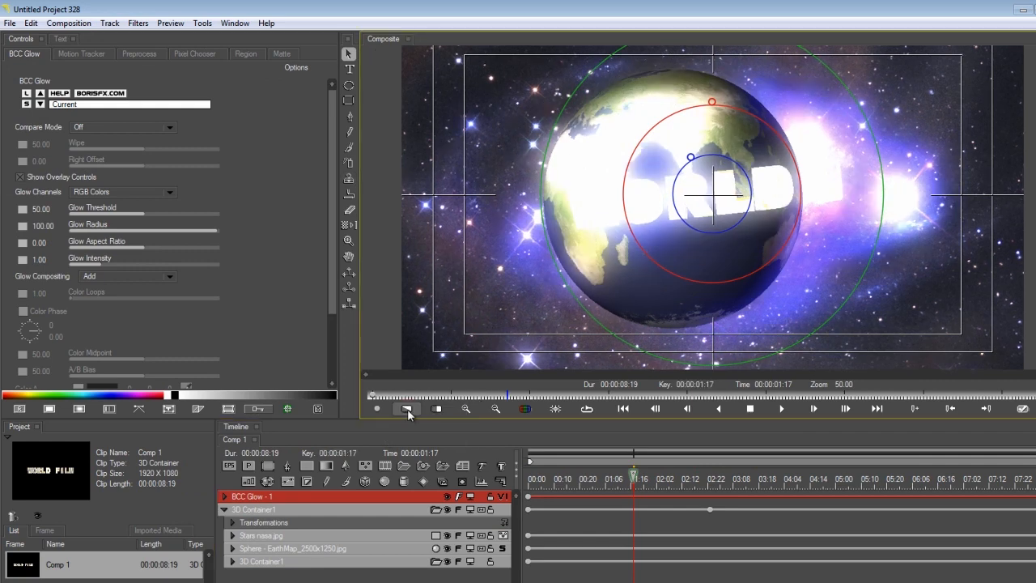
click(427, 409)
click(453, 411)
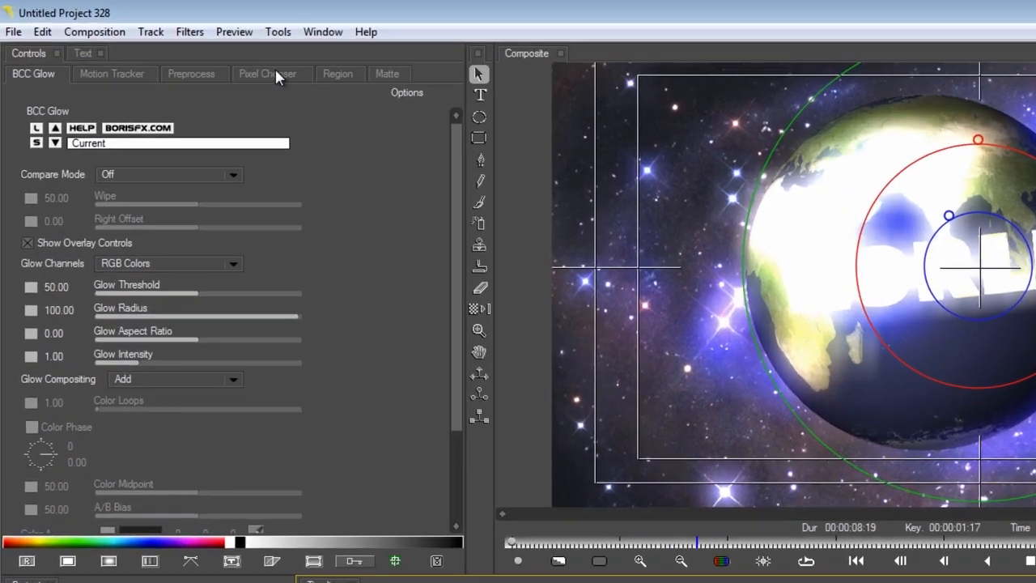
Turn on the PixelChooser for the BCC Glow filter.
click(195, 54)
click(166, 111)
click(144, 134)
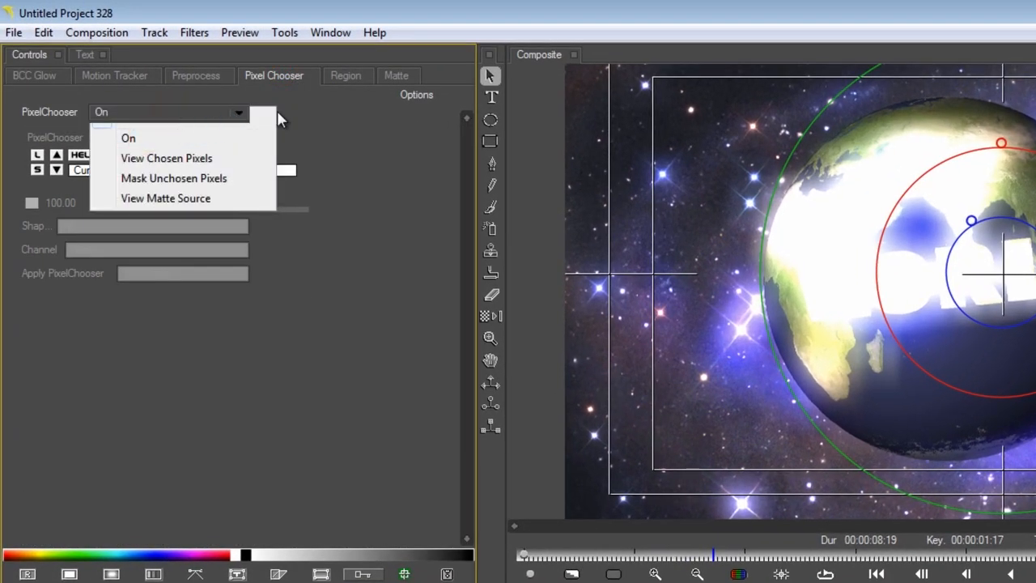
Show the glow's region with View Chosen Pixels and set its shape to Inside Oval.
click(344, 76)
click(160, 112)
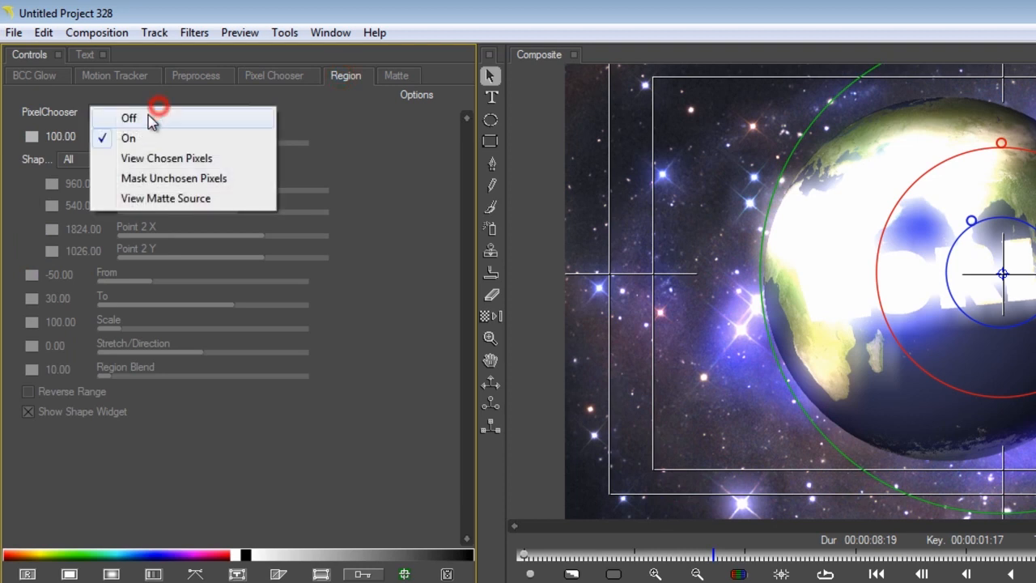
click(149, 159)
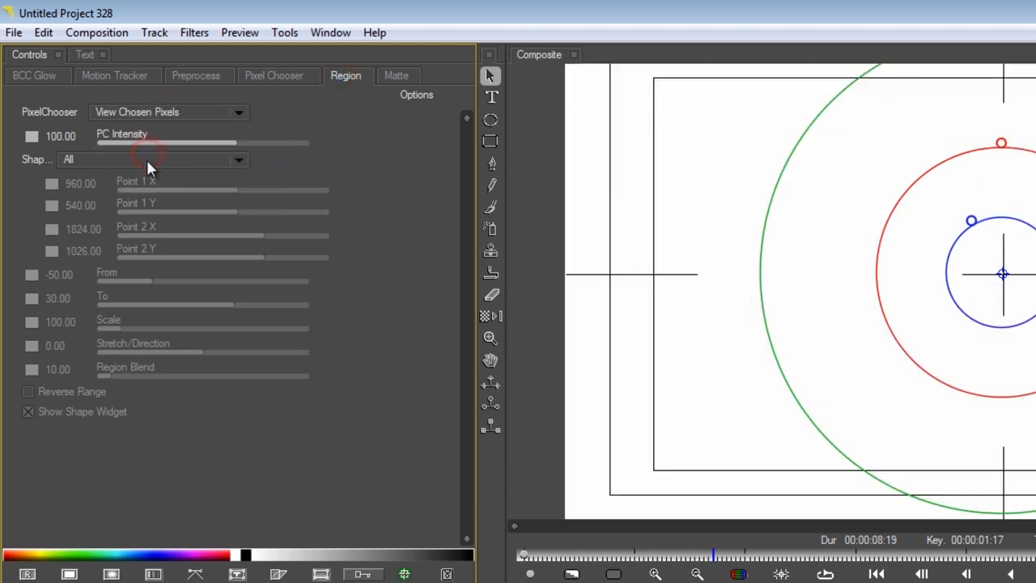
click(166, 158)
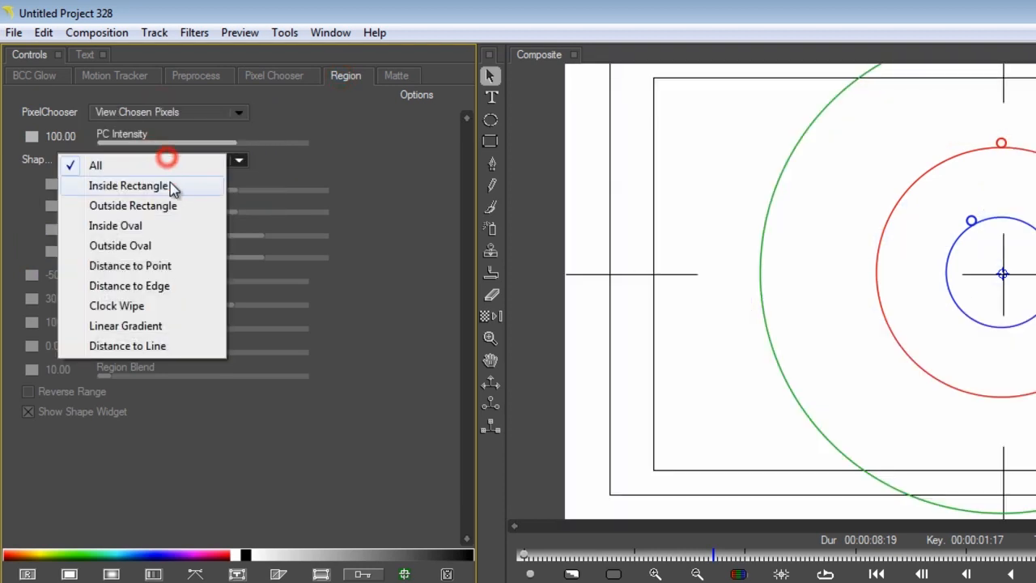
click(176, 226)
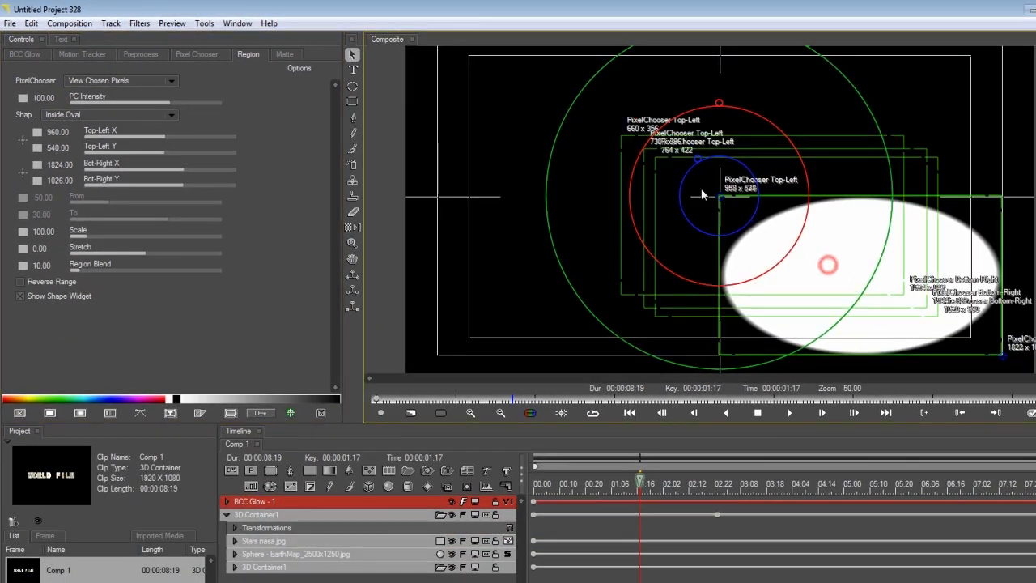
Center and enlarge the oval region, with its corners at about 324, 8 and 1616, 1090.
drag(701, 189, 694, 187)
drag(622, 118, 624, 46)
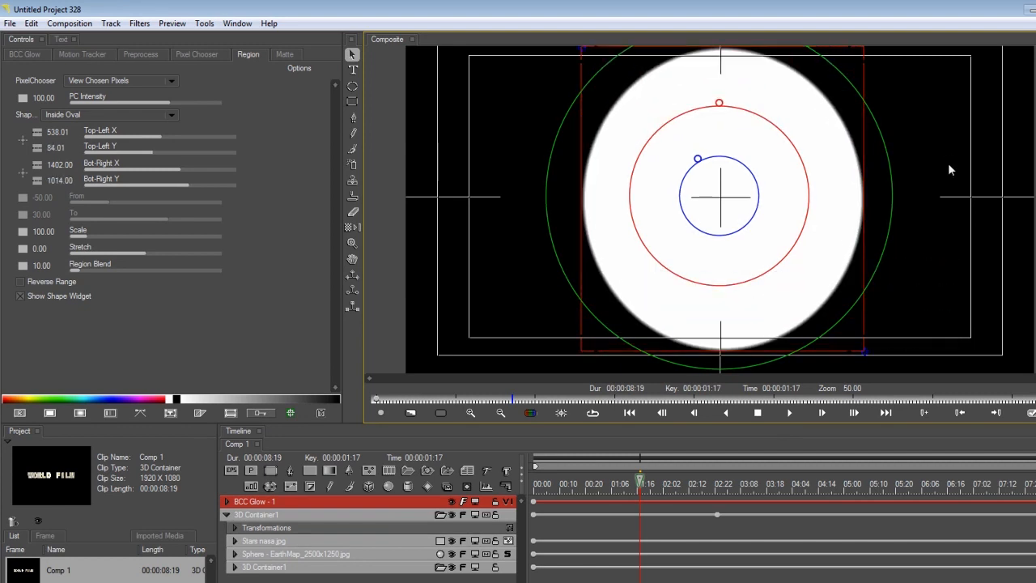
drag(862, 141, 933, 153)
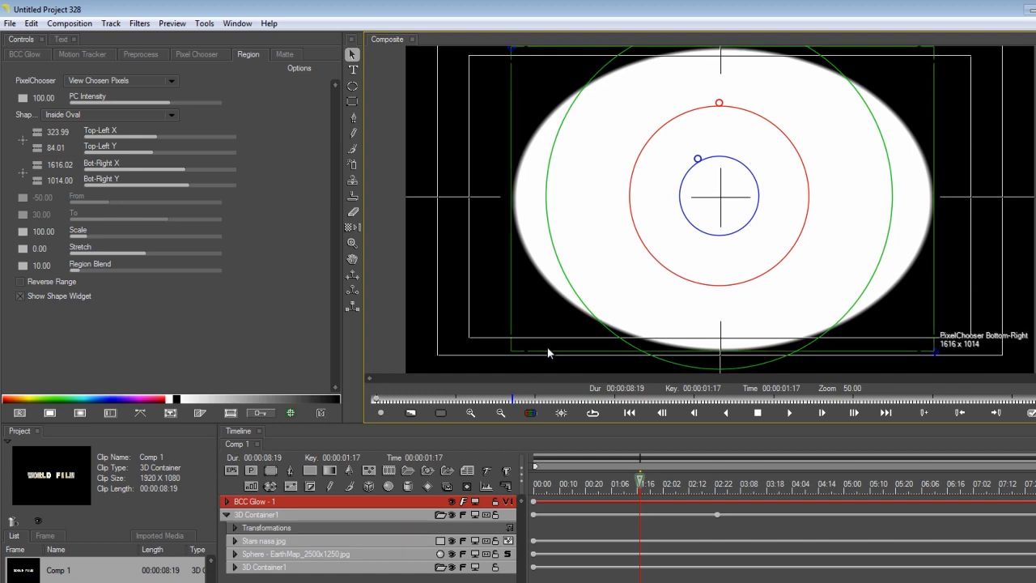
drag(545, 346, 552, 371)
Soften the oval's edge with Region Blend 166.96 and set the PixelChooser back to On.
drag(106, 269, 146, 271)
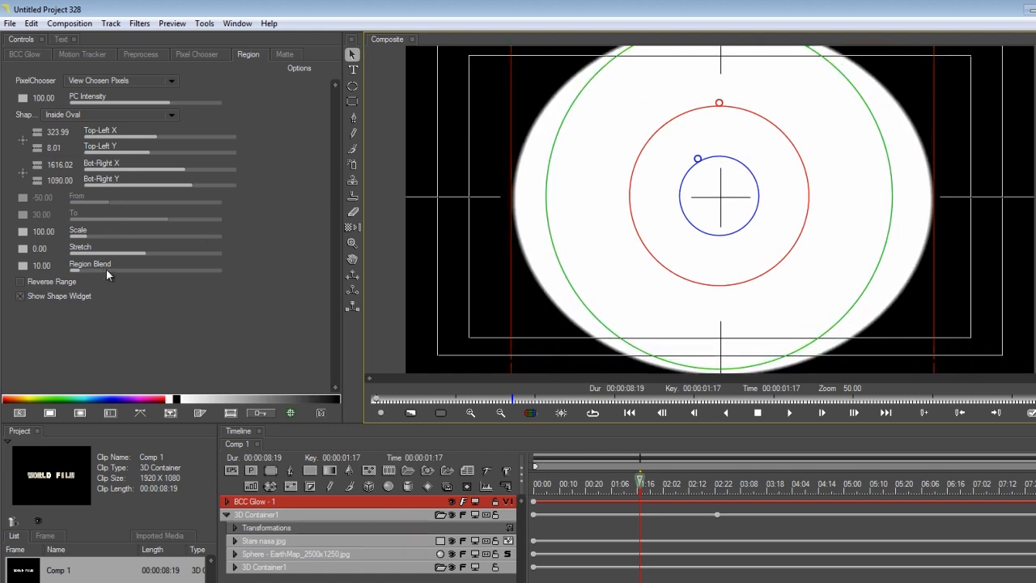
drag(192, 357, 262, 360)
click(168, 108)
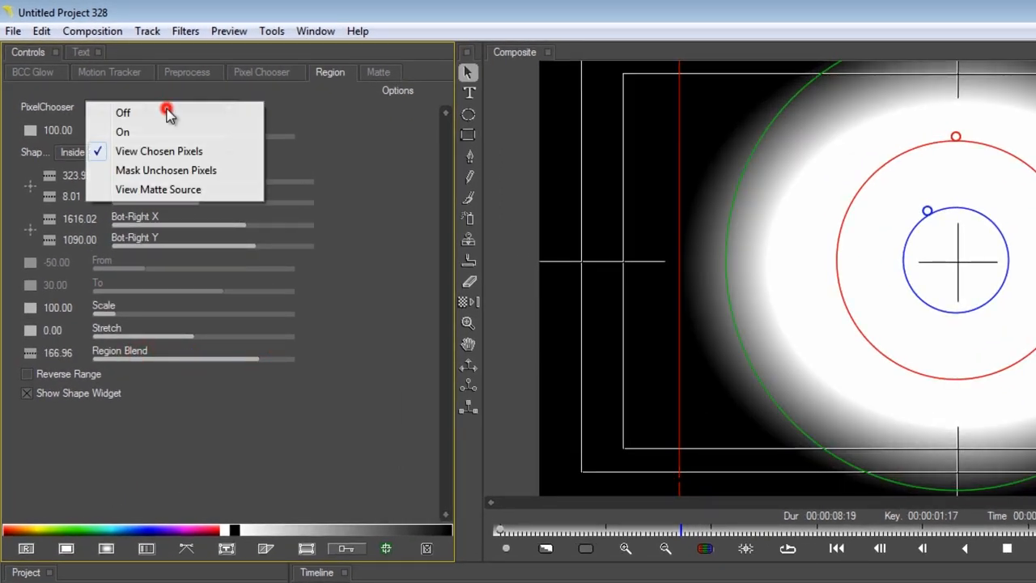
click(164, 133)
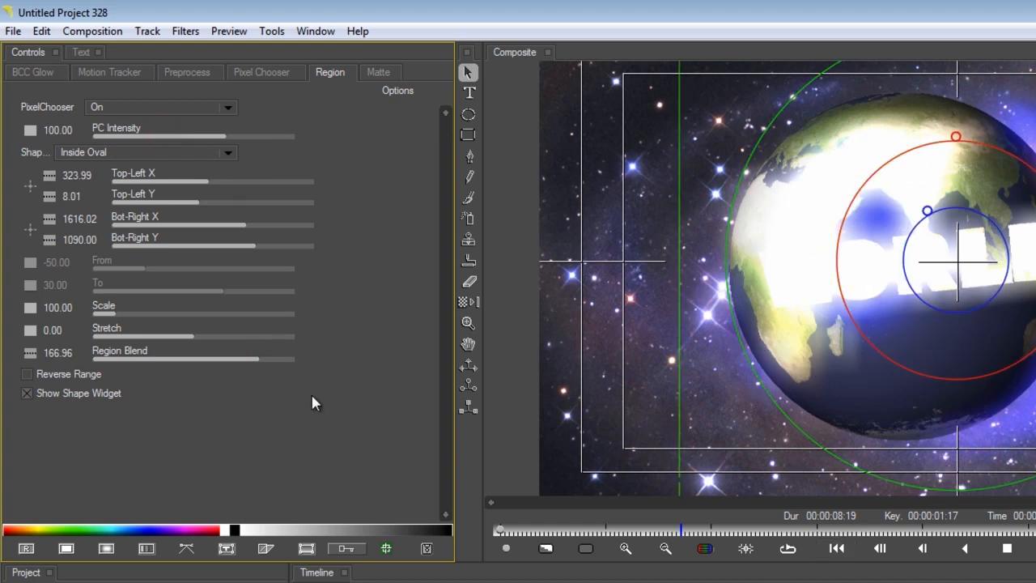
Set the BCC Glow filter's Glow Compositing to Screen.
click(40, 71)
scroll(273, 362, down, 1)
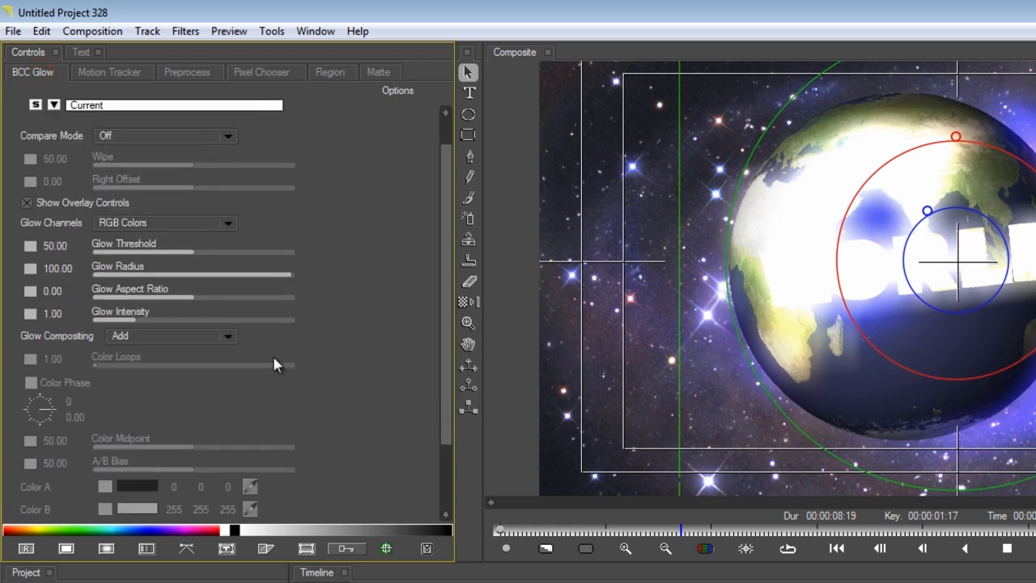
click(187, 338)
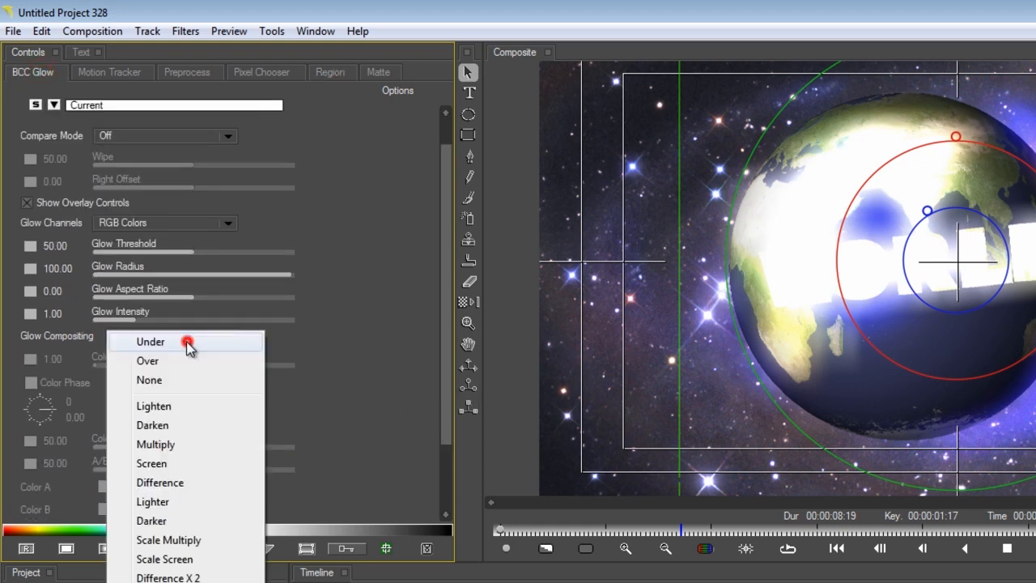
click(178, 461)
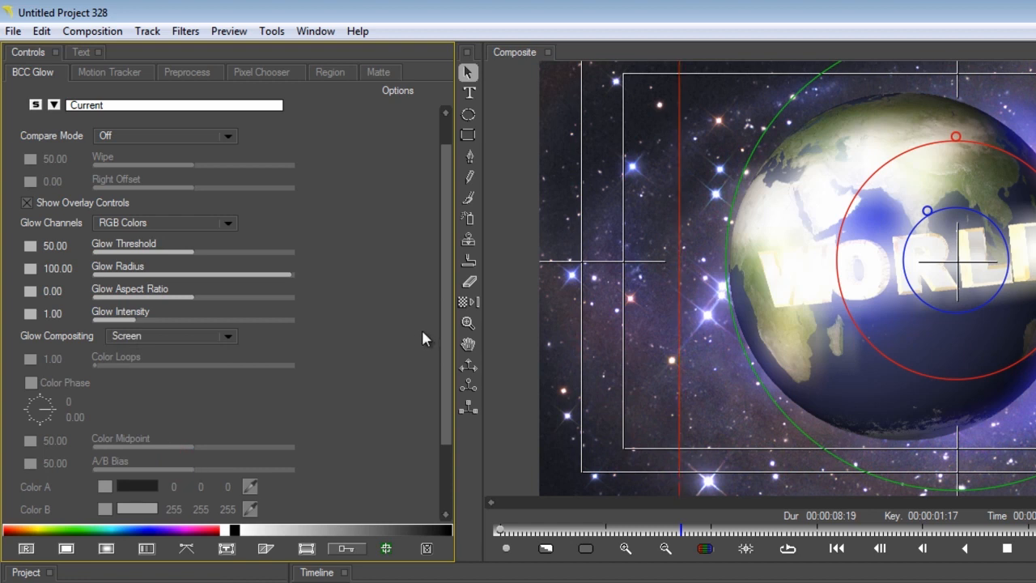
Set the Glow Intensity to 0.67 and reapply the preview quality setting with nothing selected.
click(131, 322)
click(130, 322)
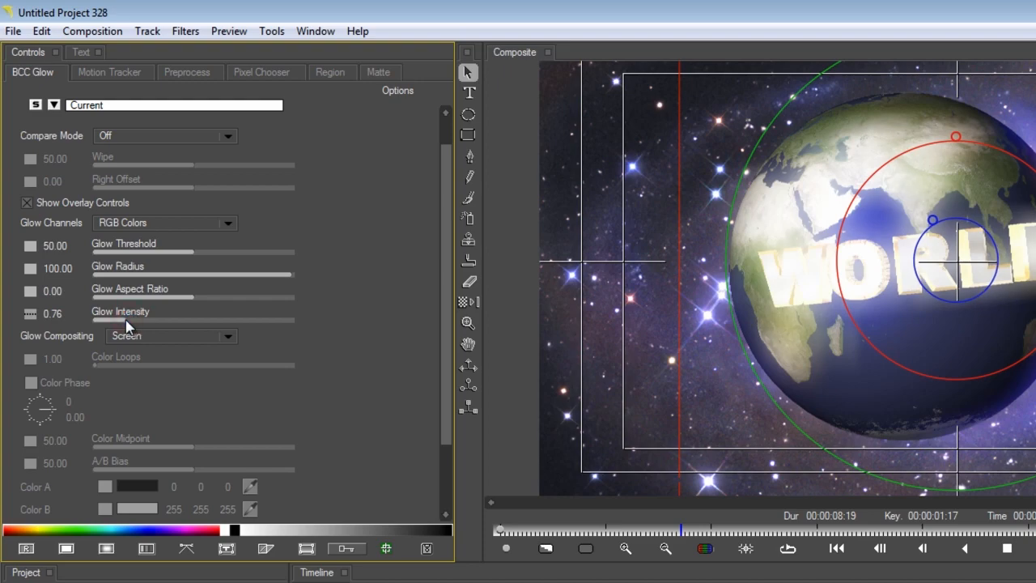
click(126, 323)
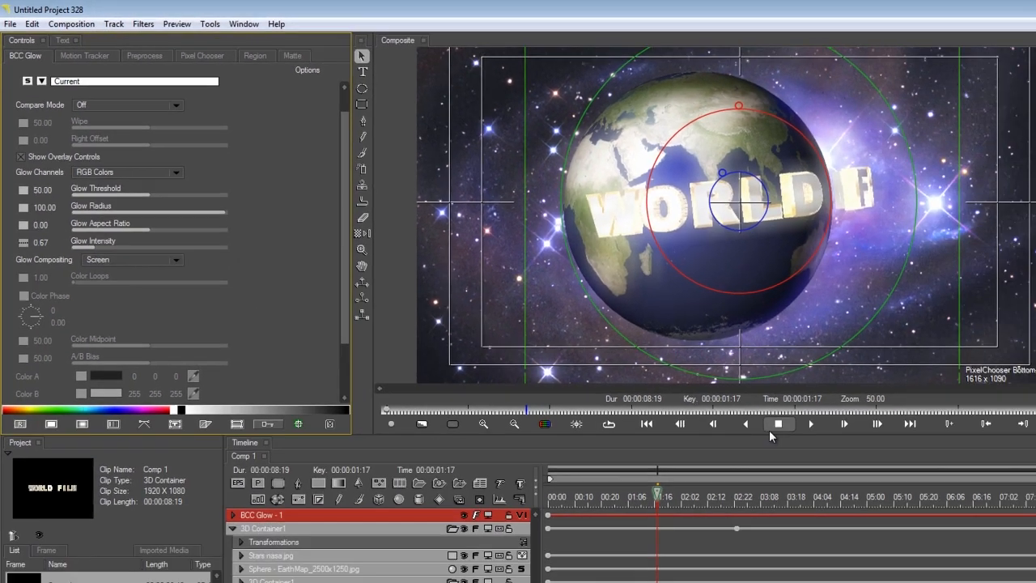
click(753, 570)
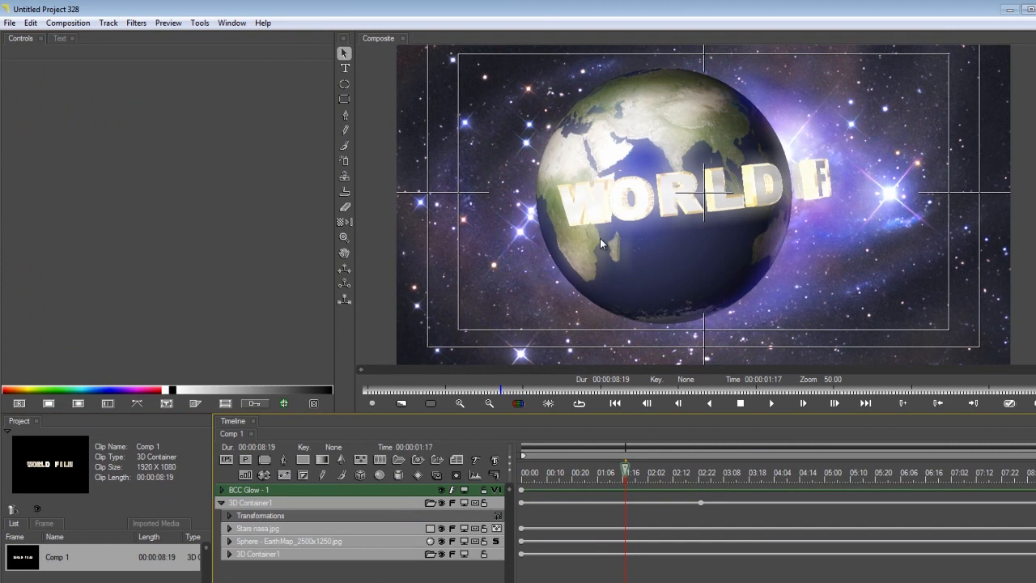
click(412, 404)
click(415, 405)
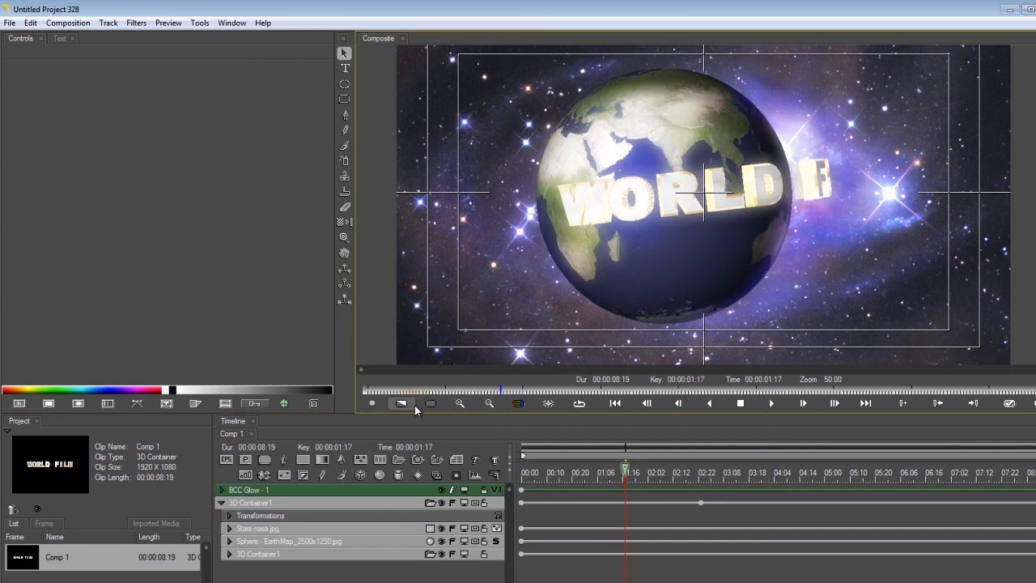
Switch the Earth sphere's bump map source from Procedural to a media track.
click(269, 541)
click(146, 53)
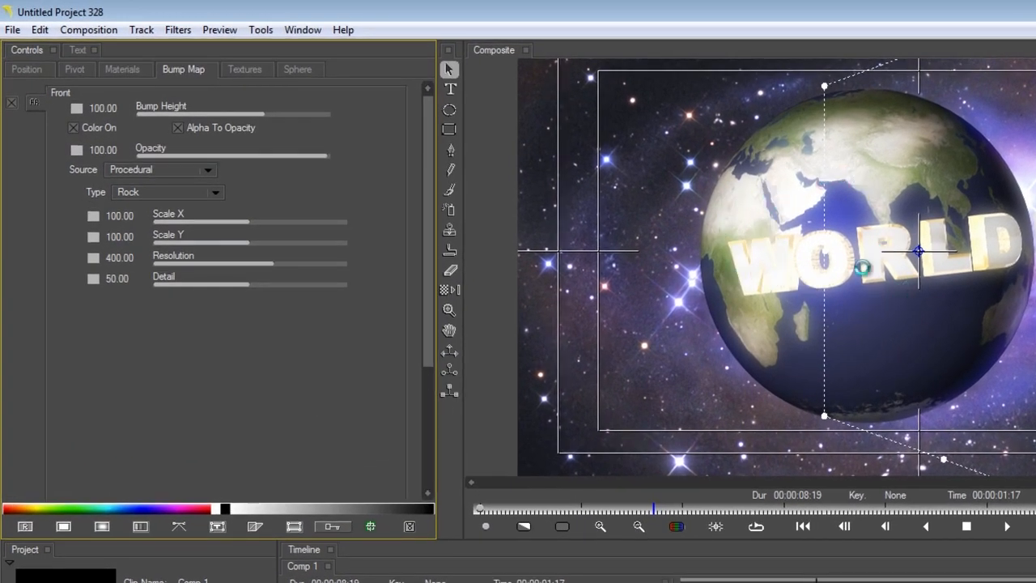
click(165, 168)
click(157, 193)
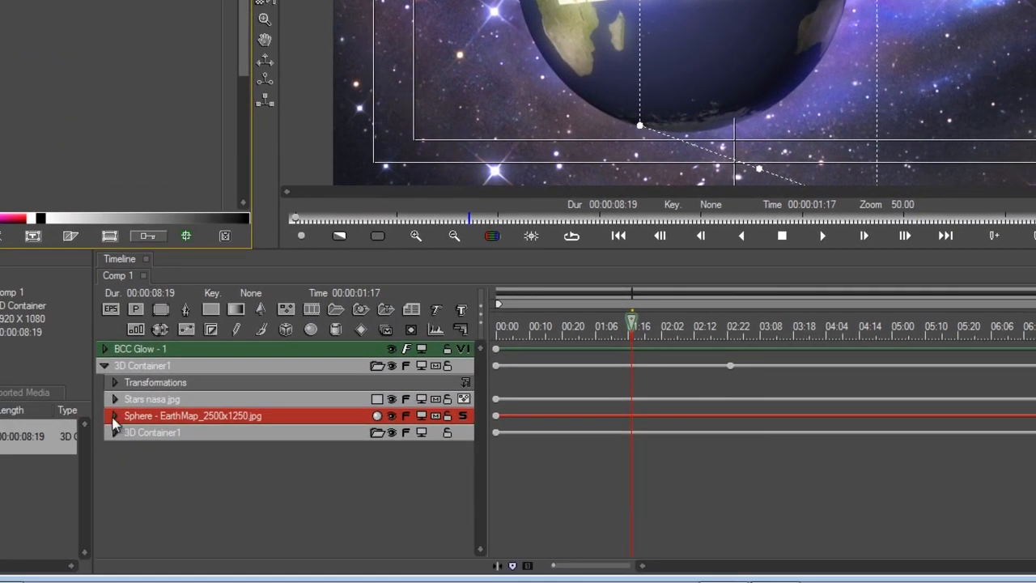
Expand the Earth sphere's track and load a still image file as its Bump Map media.
click(114, 416)
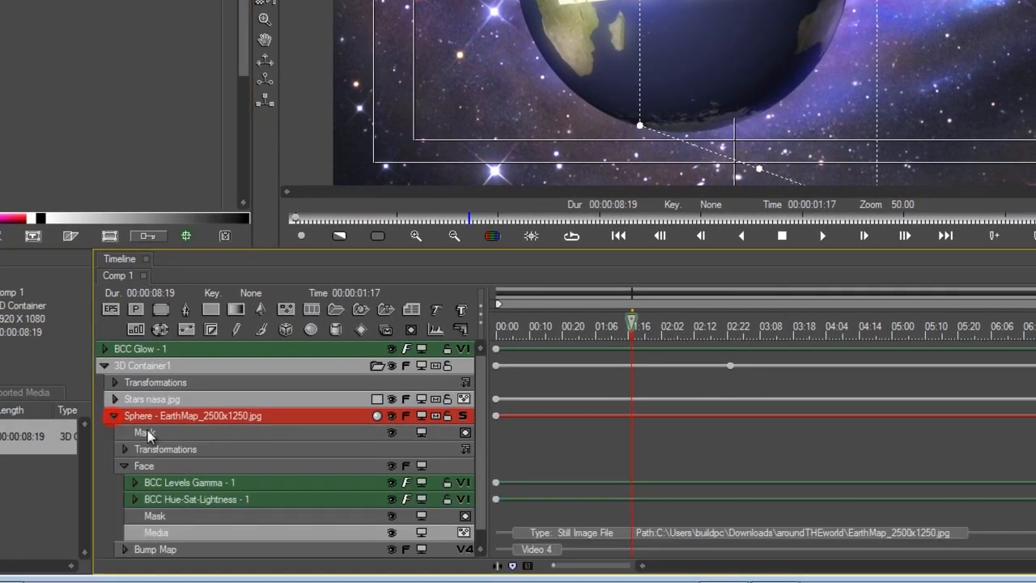
click(175, 550)
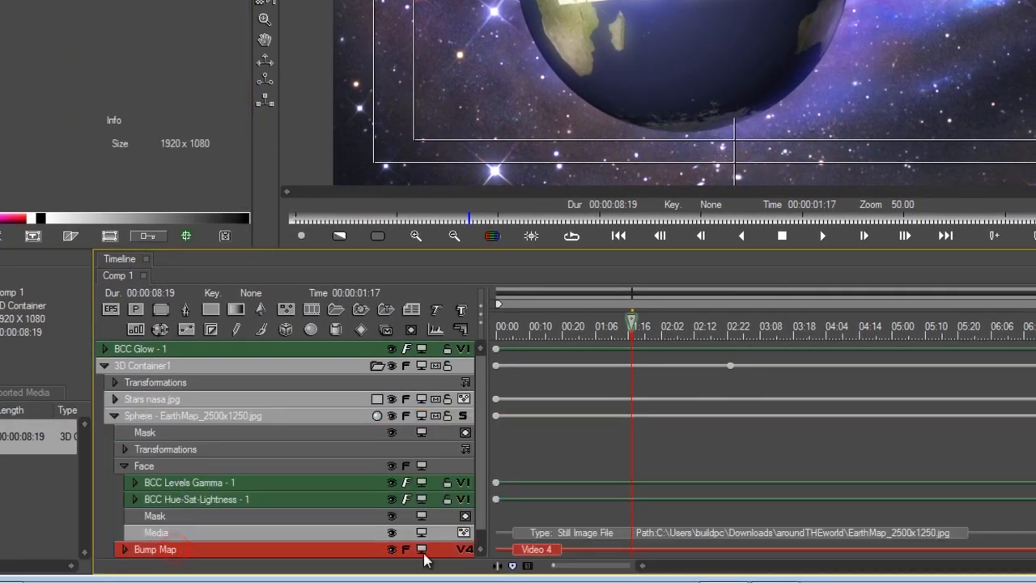
click(464, 550)
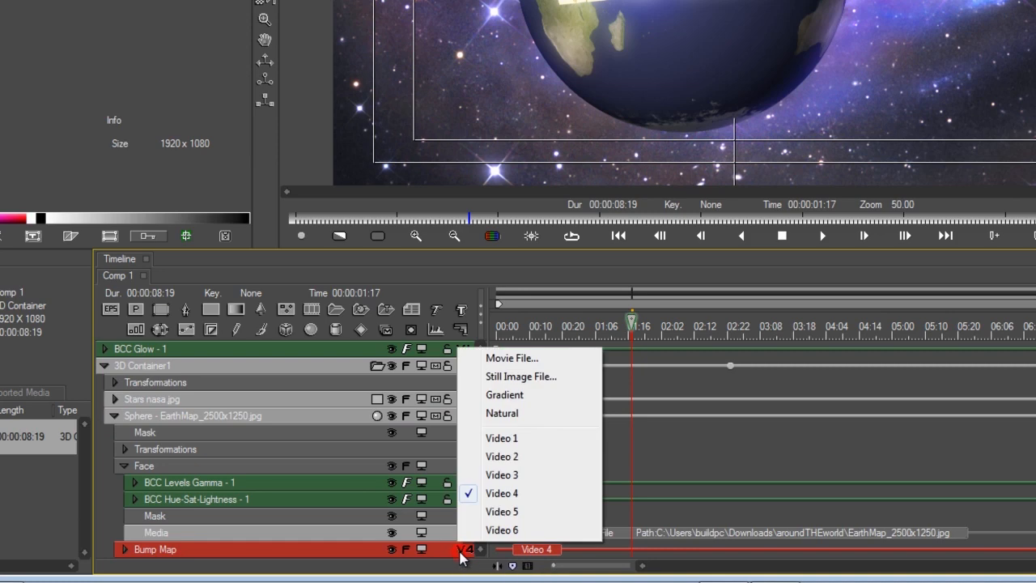
click(510, 375)
click(615, 116)
double_click(614, 111)
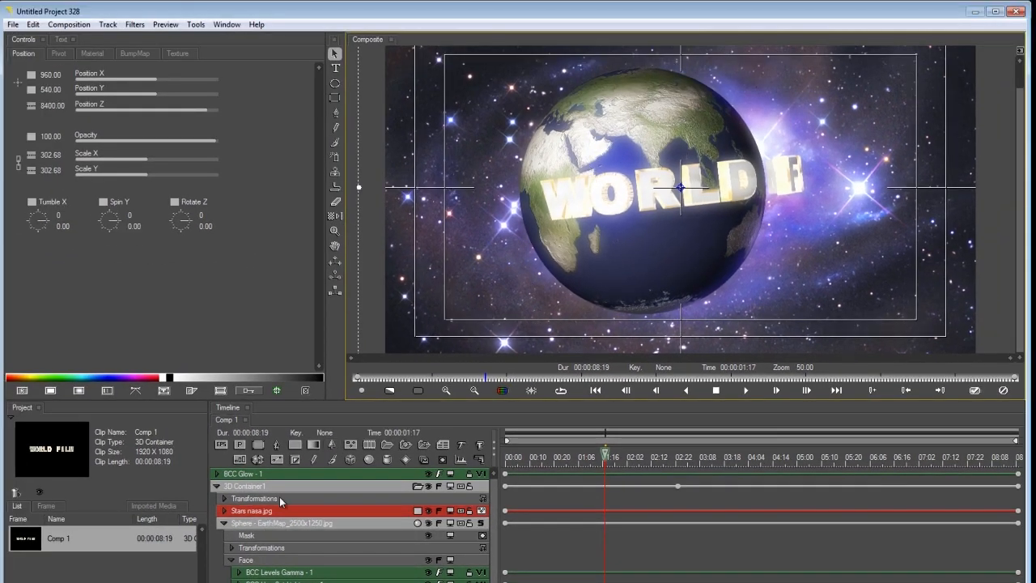
Set the Bump Height of the Earth sphere's bump map to 32.14.
click(290, 523)
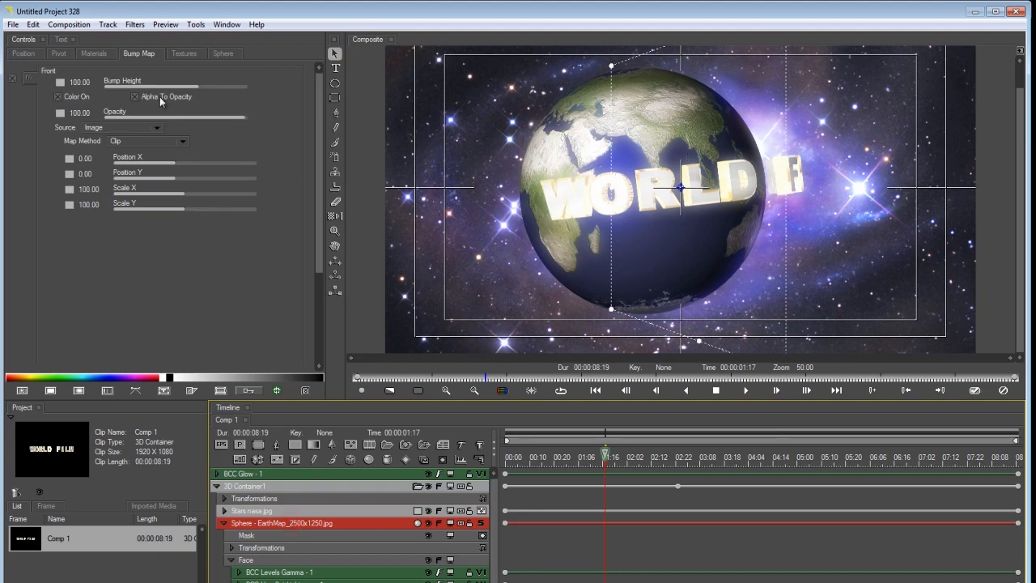
click(179, 86)
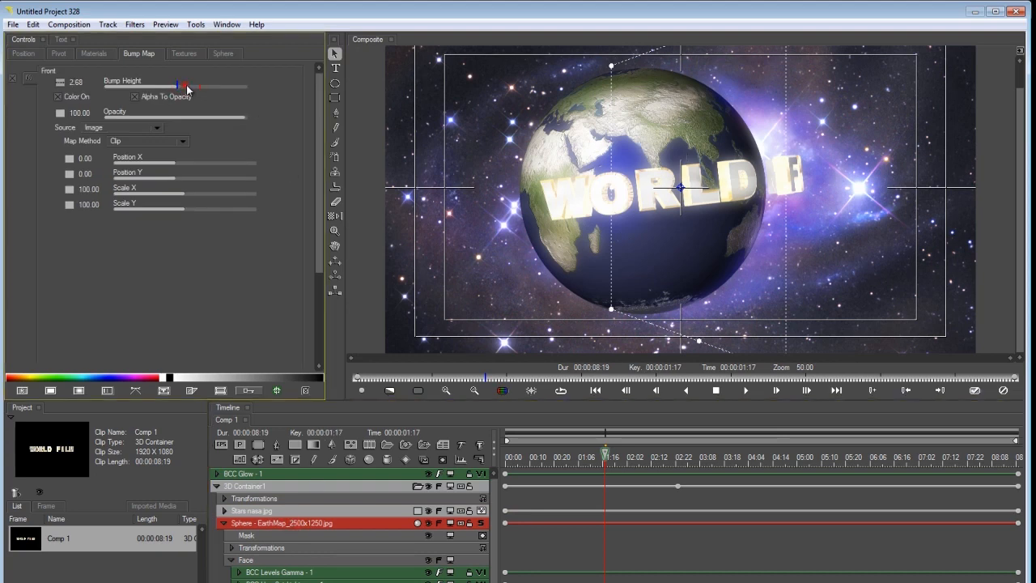
click(186, 86)
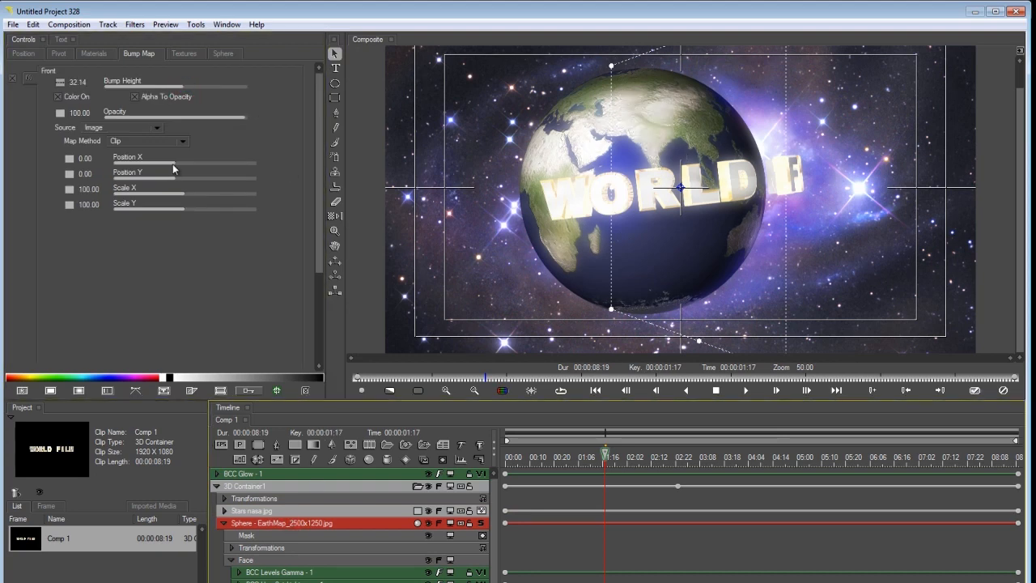
At 00:00:03:00, show the shadow settings of 3D Container1 and lower the preview quality to Quarter.
click(682, 458)
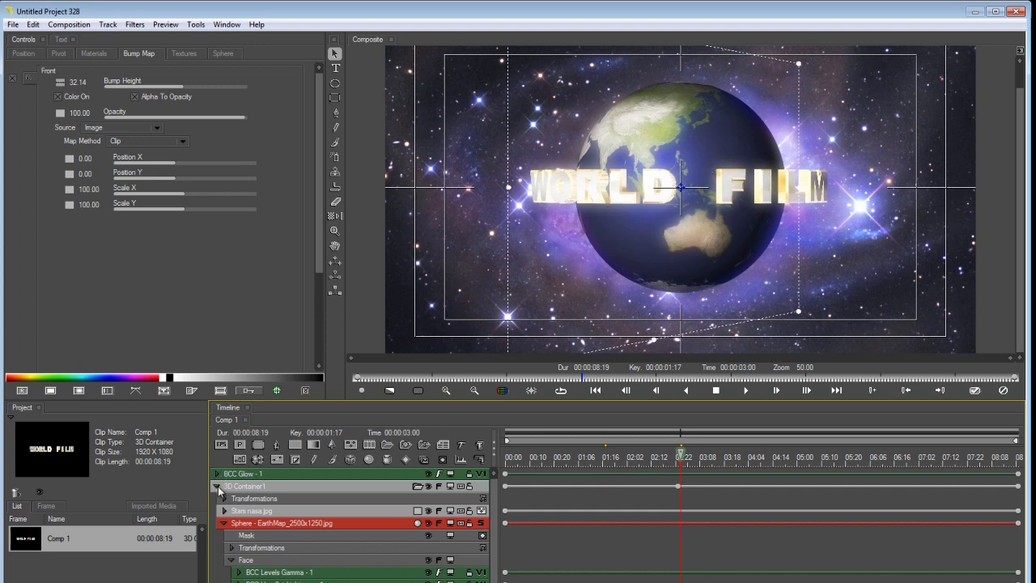
click(255, 487)
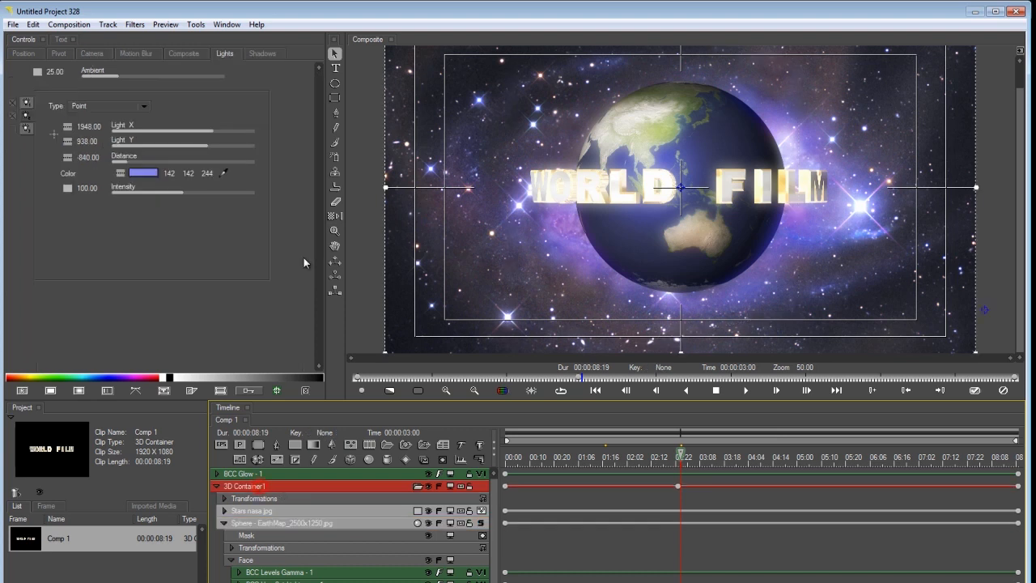
click(267, 54)
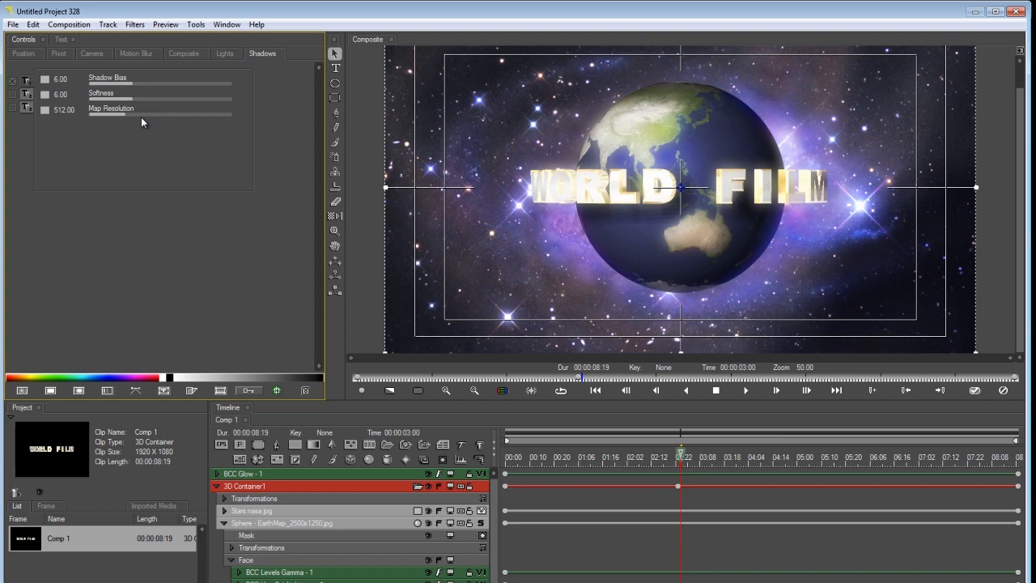
click(419, 391)
click(428, 402)
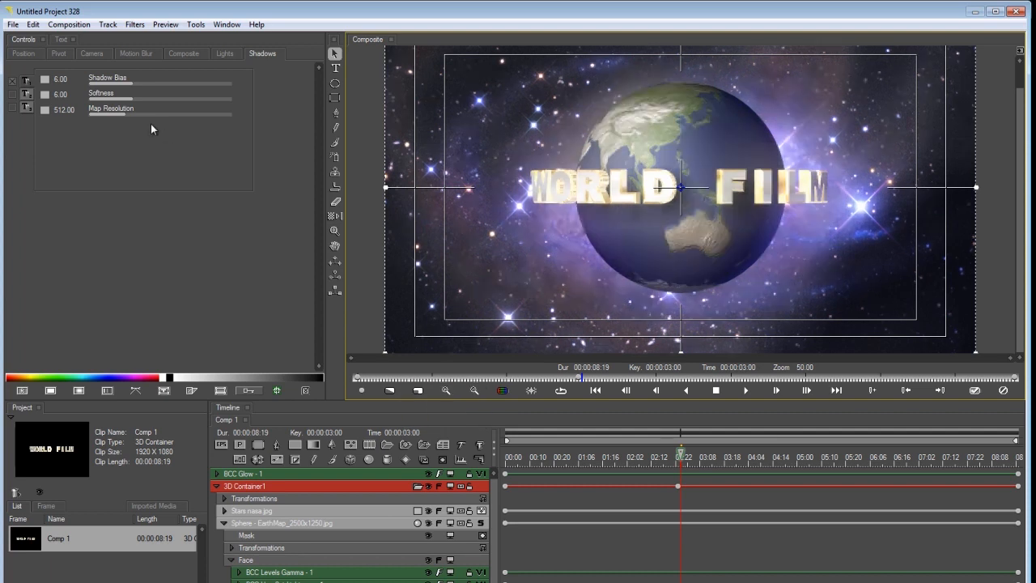
Set the container's shadow Softness to 1.88 and Map Resolution to 637.78, and return the preview quality to Full.
drag(123, 99, 106, 100)
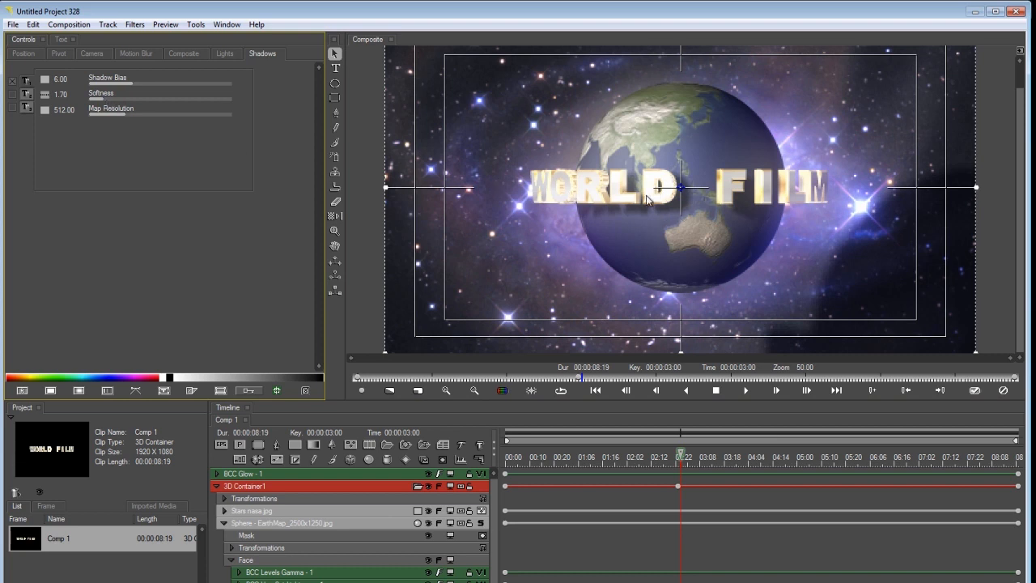
click(104, 99)
click(136, 113)
click(416, 392)
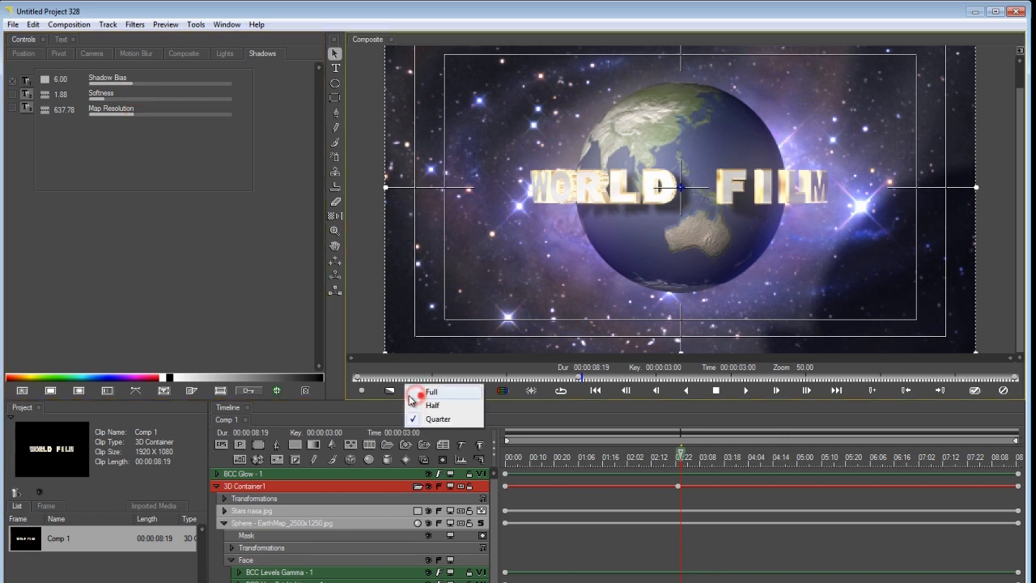
click(413, 393)
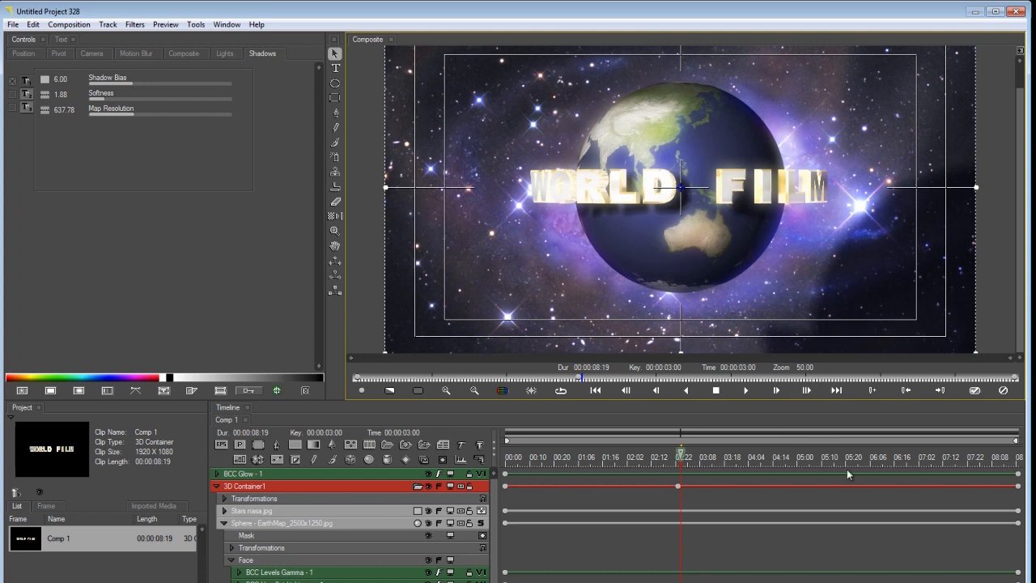
Apply the finished effect, returning to Avid Media Composer, and review the logo animation at several points of the sequence.
click(977, 391)
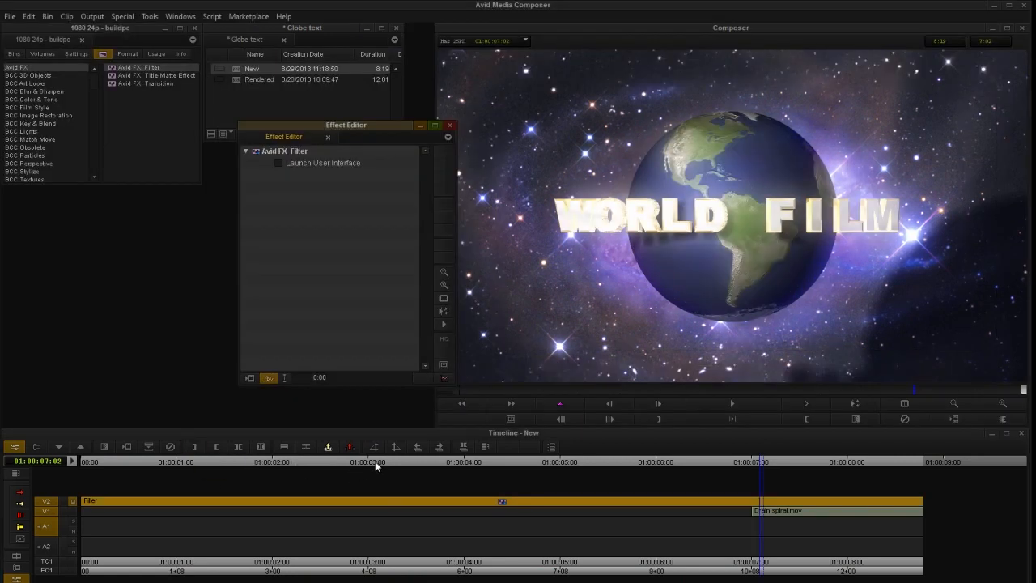
drag(375, 461, 564, 460)
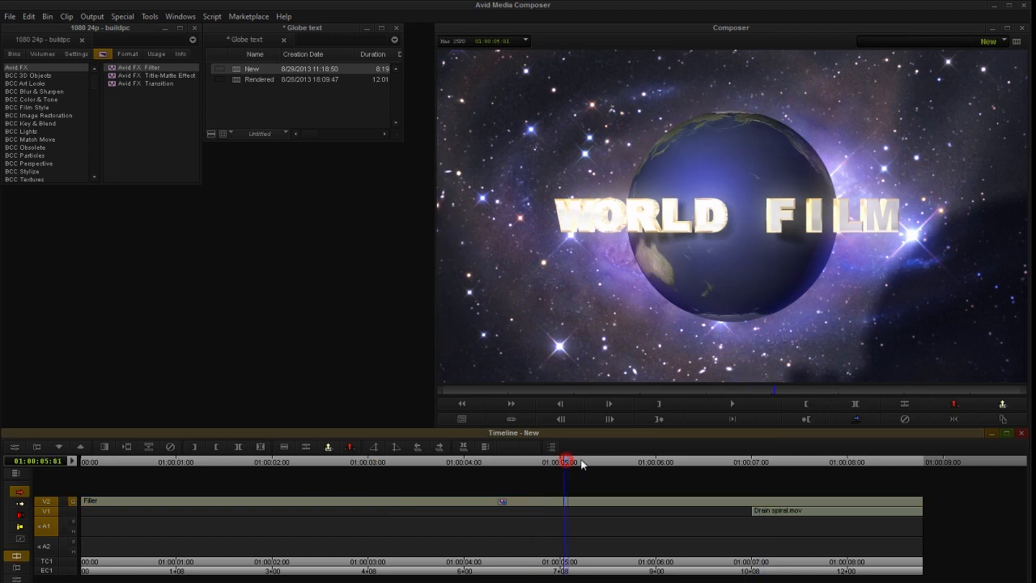
click(628, 461)
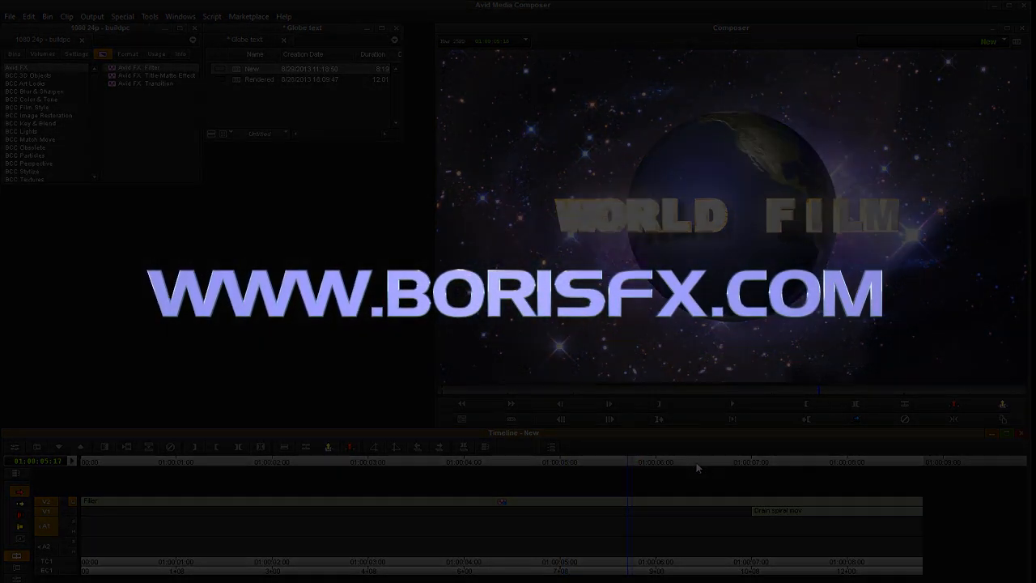